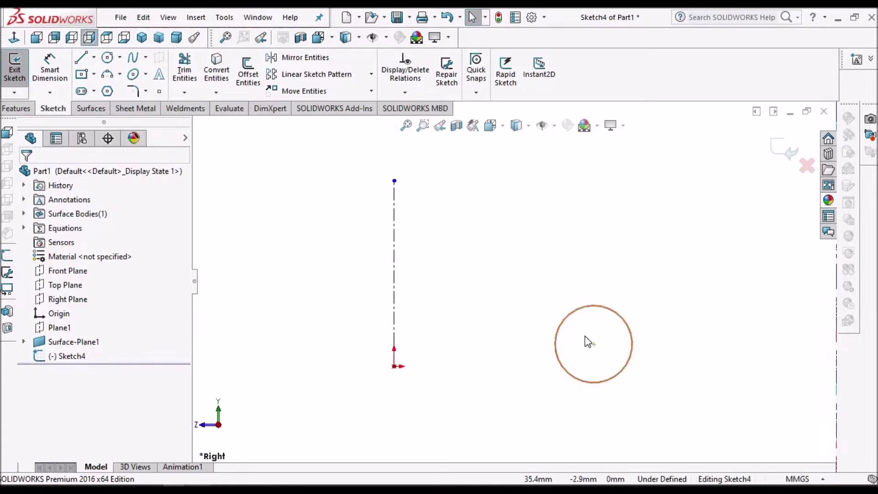
Step: Exit the sketch and create a revolved surface by turning the circle 360 degrees about the vertical centerline
scroll(513, 282, "up", 1)
left_click(784, 149)
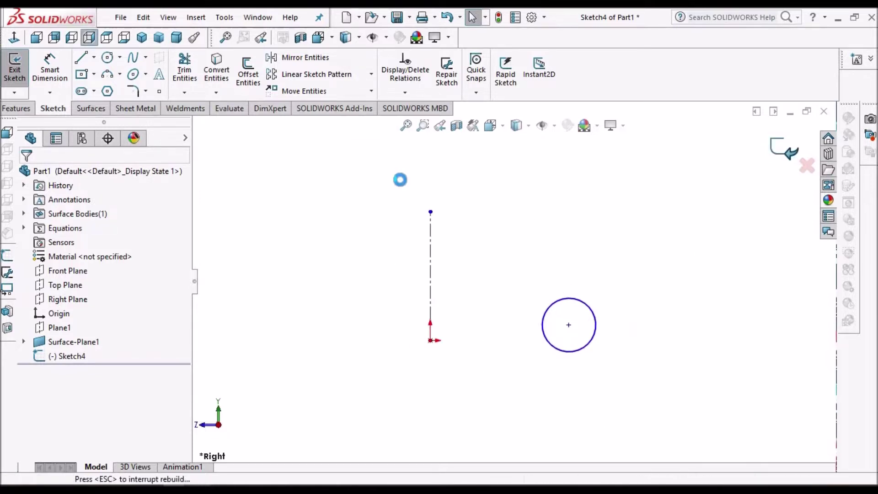
left_click(89, 110)
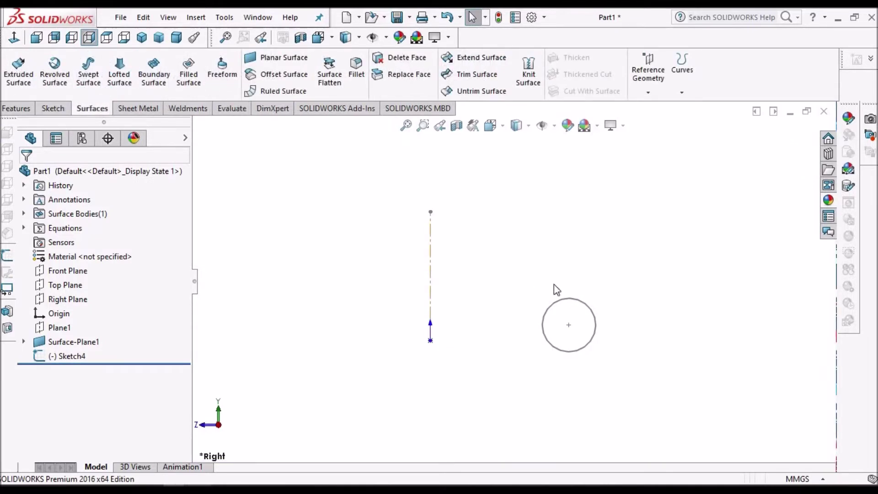
left_click(54, 80)
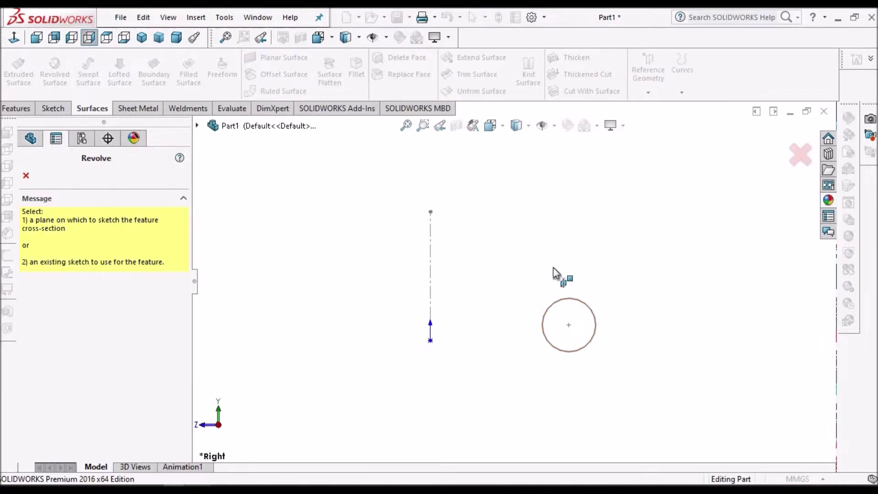
key("Escape")
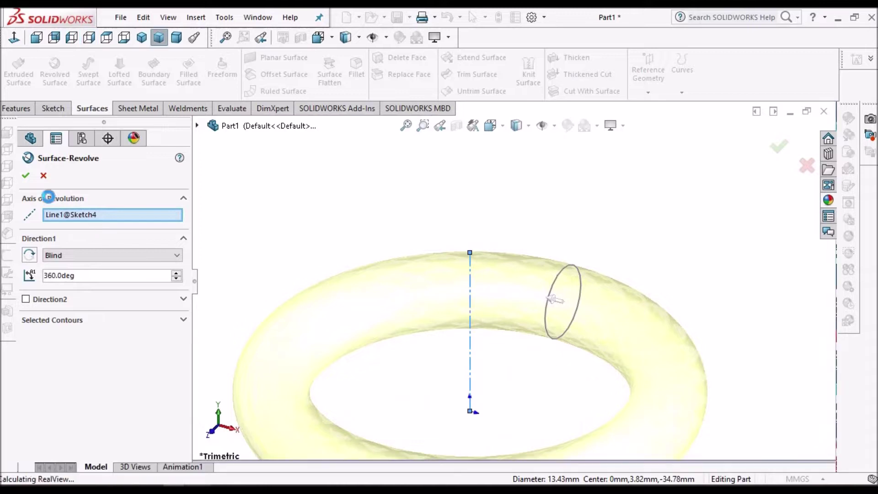
left_click(27, 176)
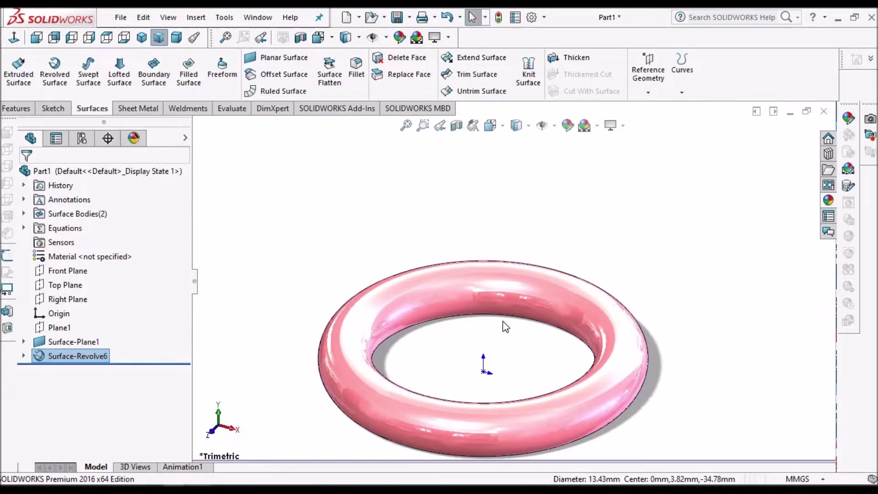
Step: Examine the inside of the revolved ring with a section view on the Front Plane, and turn the section view off
scroll(525, 322, "up", 5)
middle_click_drag(536, 320, 532, 258)
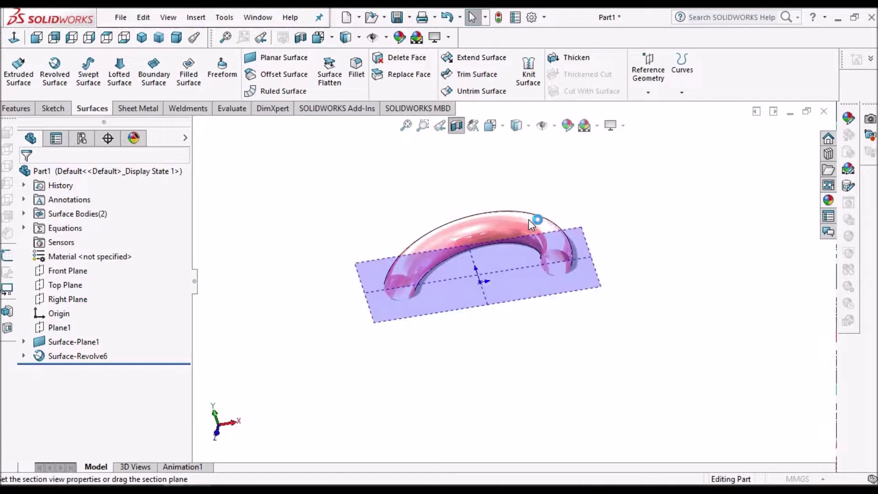
scroll(528, 254, "down", 5)
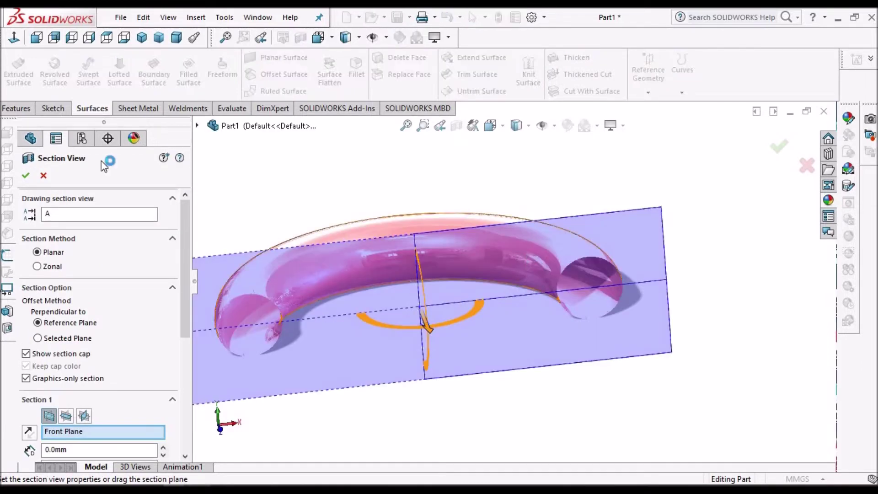
key("Escape")
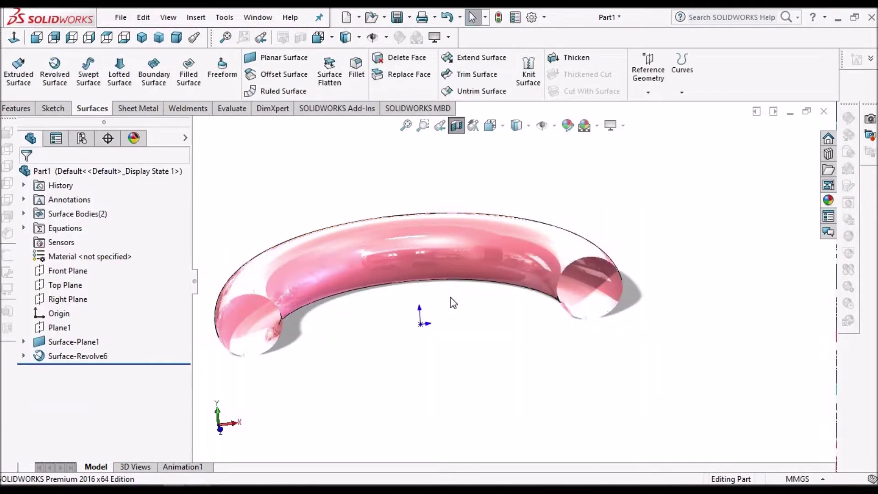
middle_click_drag(558, 285, 449, 240)
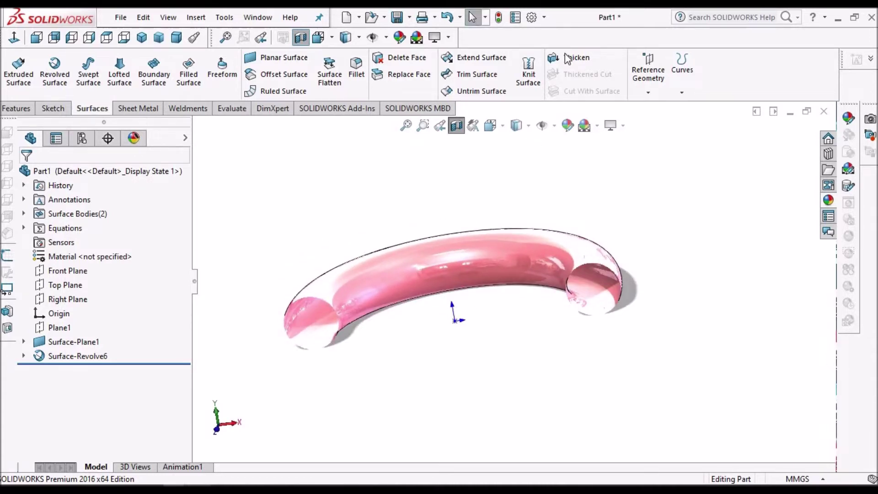
left_click(455, 125)
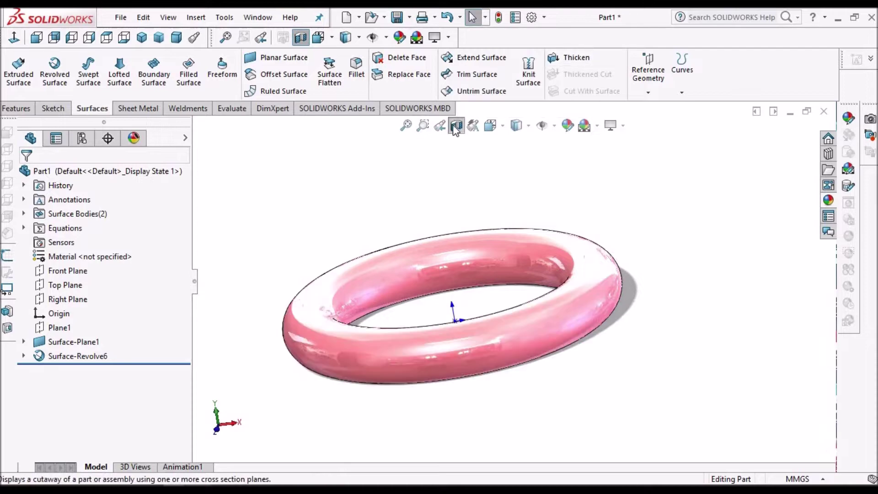
scroll(455, 276, "down", 1)
mouse_move(454, 277)
middle_mouse_down()
mouse_move(437, 303)
mouse_move(456, 307)
mouse_move(457, 276)
middle_mouse_up()
scroll(457, 276, "up", 4)
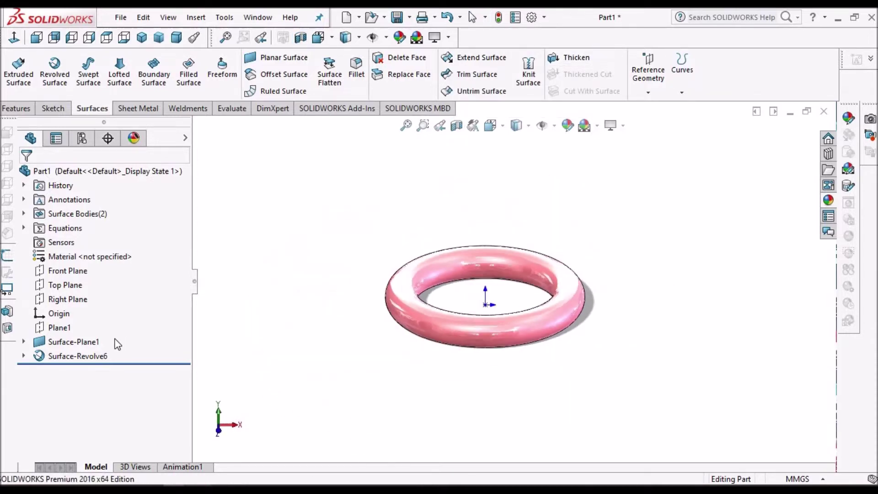
Step: Edit the revolved surface and set its Direction 1 angle to 120 degrees
right_click(78, 356)
left_click(86, 217)
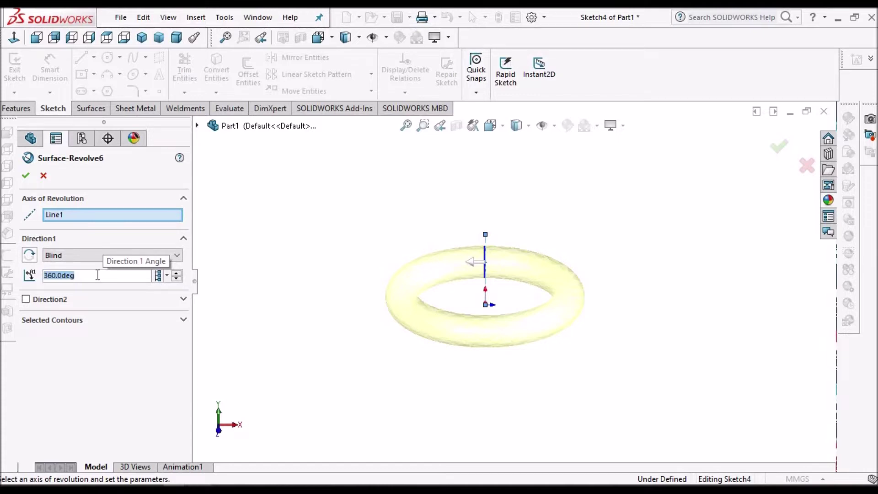
type("120")
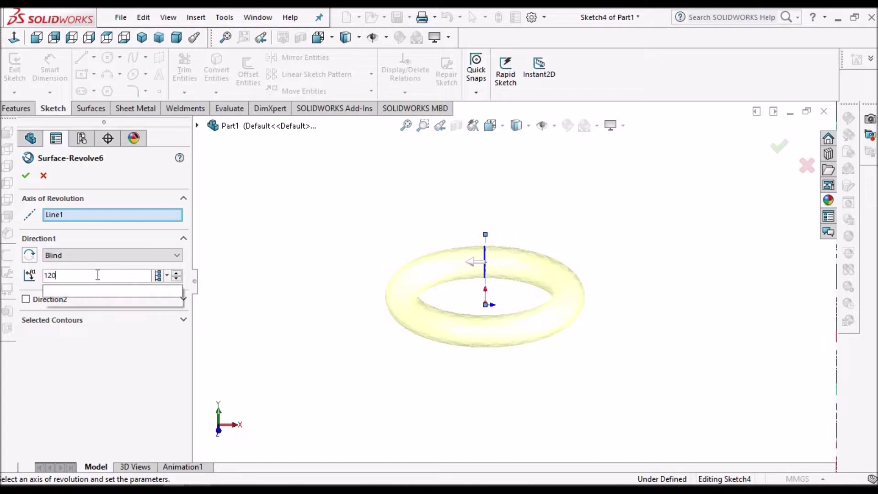
key("Return")
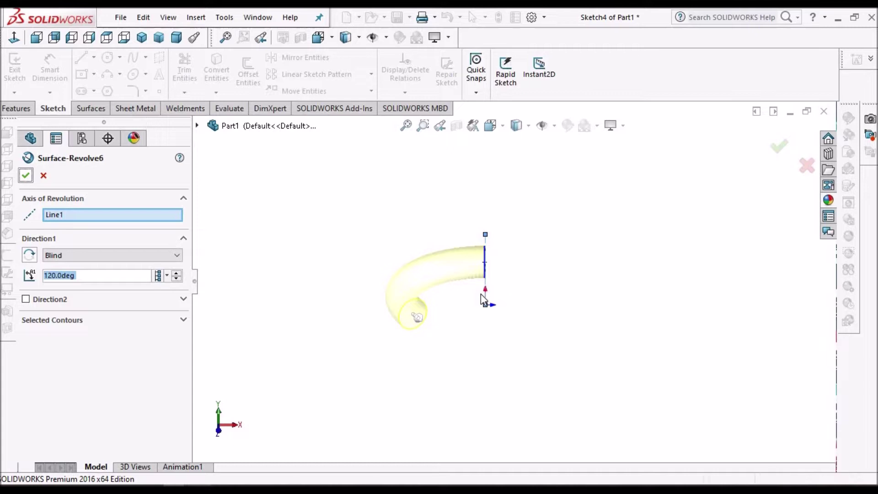
key("Return")
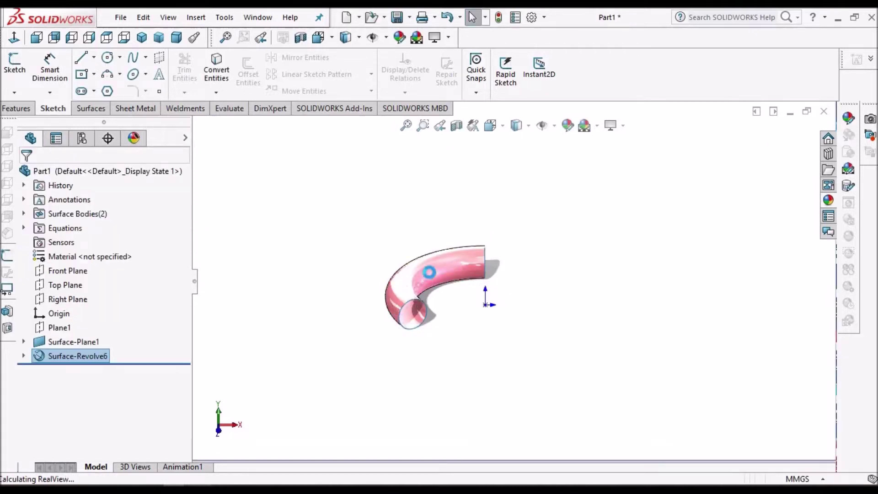
Step: Edit the revolved surface to add a second Blind direction of 120 degrees
middle_click_drag(437, 295, 480, 292)
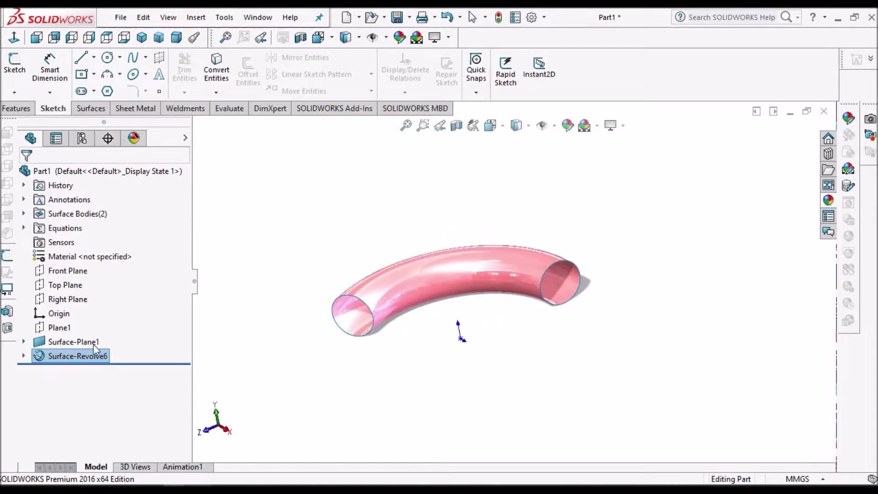
right_click(91, 356)
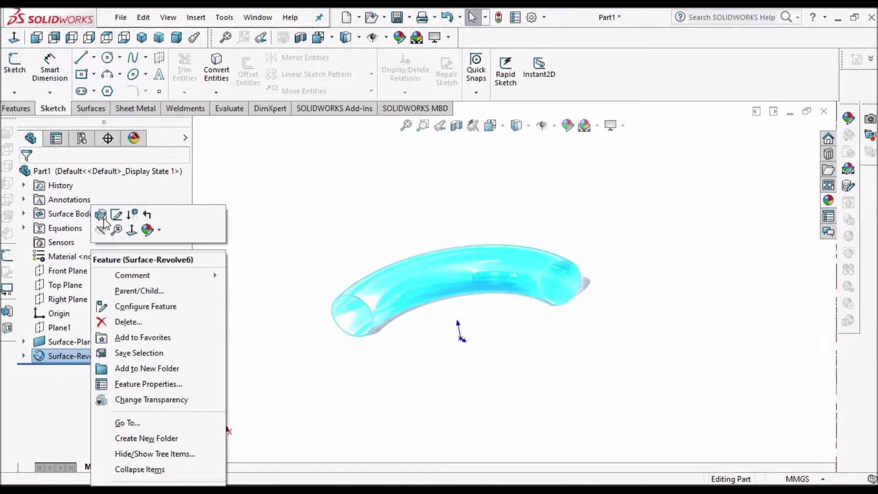
left_click(102, 215)
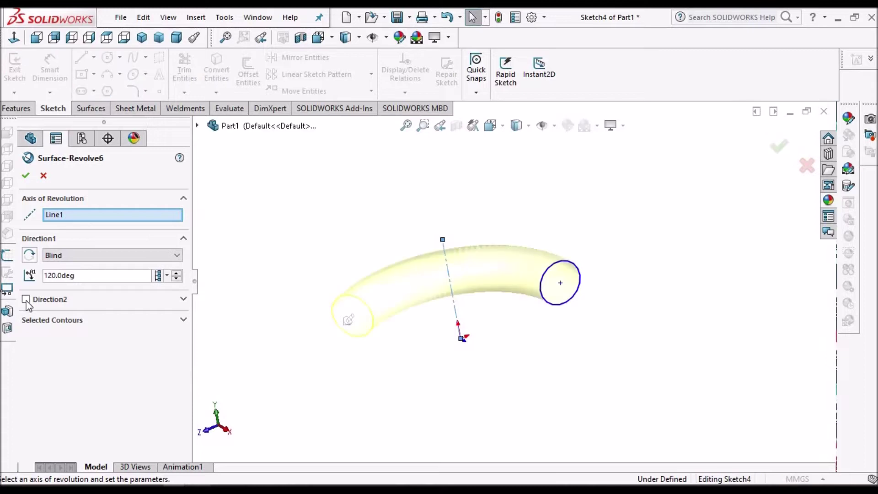
left_click(26, 299)
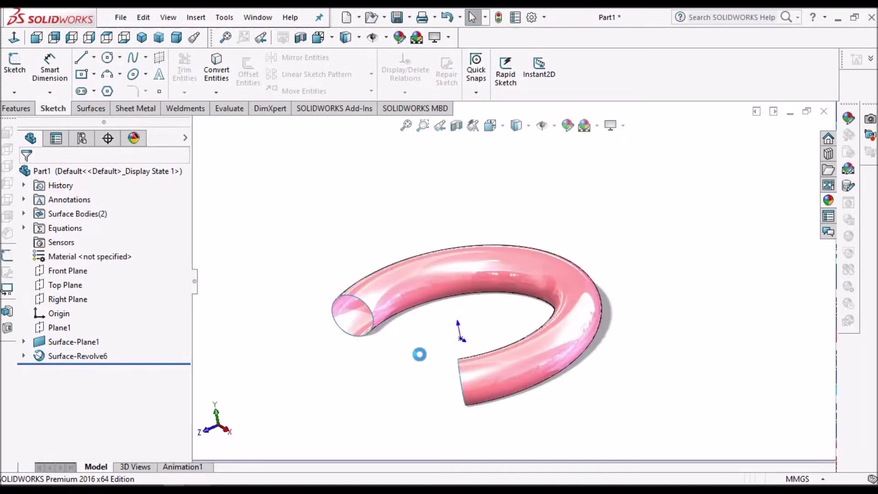
Step: Edit the revolved surface to remove its second direction and set the Direction 1 revolve type to Mid Plane
middle_click_drag(528, 329, 425, 348)
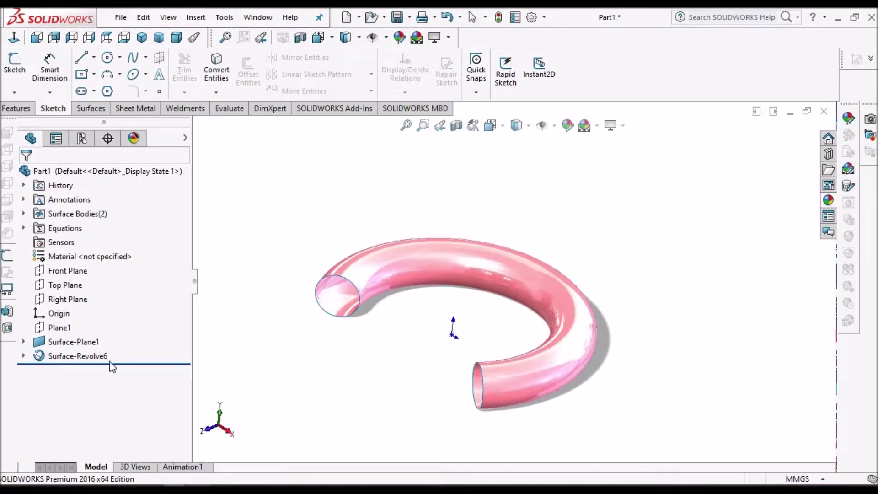
right_click(83, 355)
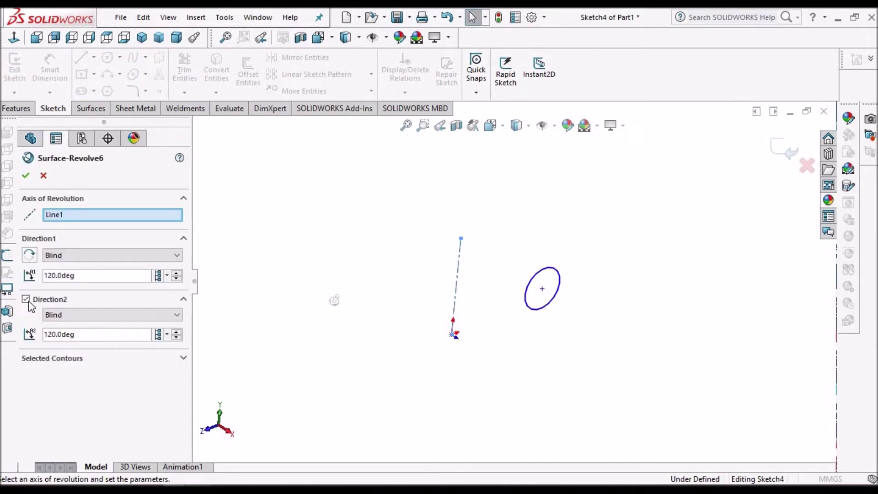
left_click(25, 299)
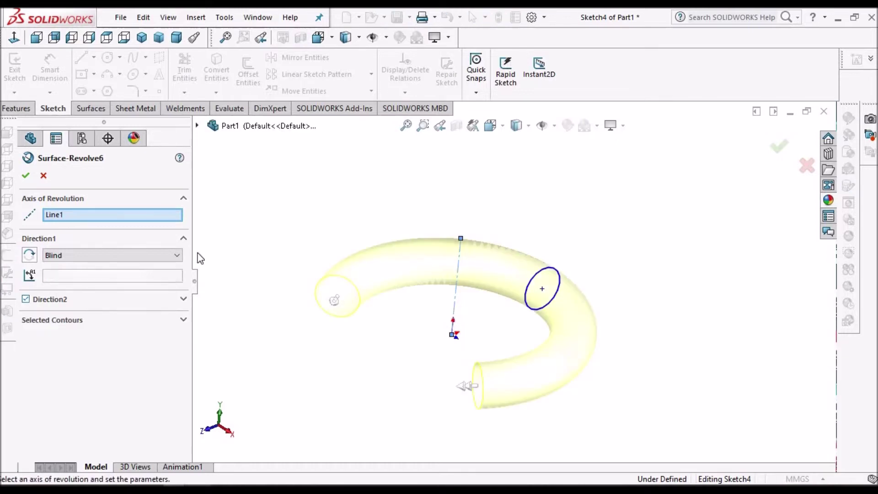
left_click(177, 257)
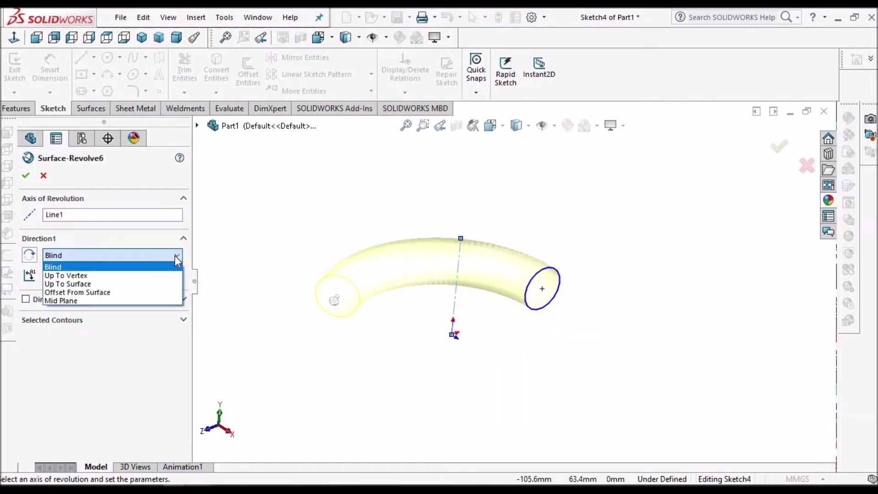
left_click(89, 300)
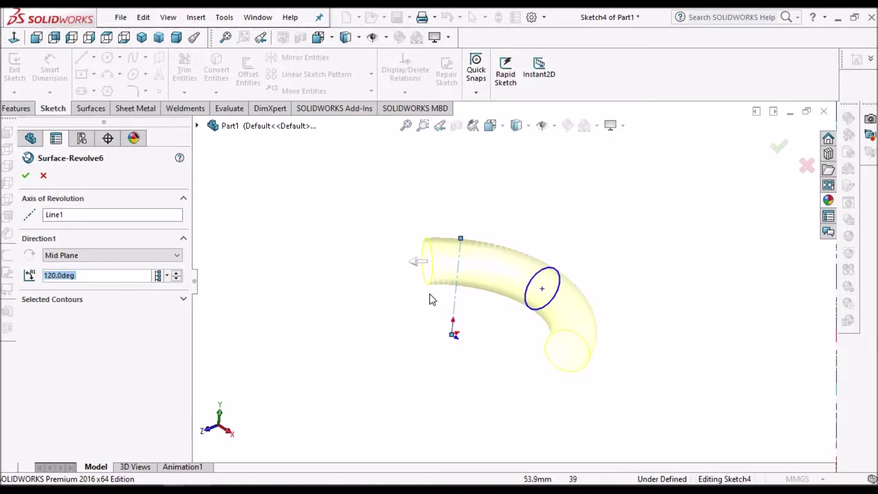
Step: Set the Mid Plane revolve angle to 150 degrees, checking it from the Top view, and accept the feature
mouse_move(431, 305)
middle_mouse_down()
mouse_move(376, 289)
mouse_move(425, 334)
mouse_move(390, 372)
mouse_move(557, 291)
middle_mouse_up()
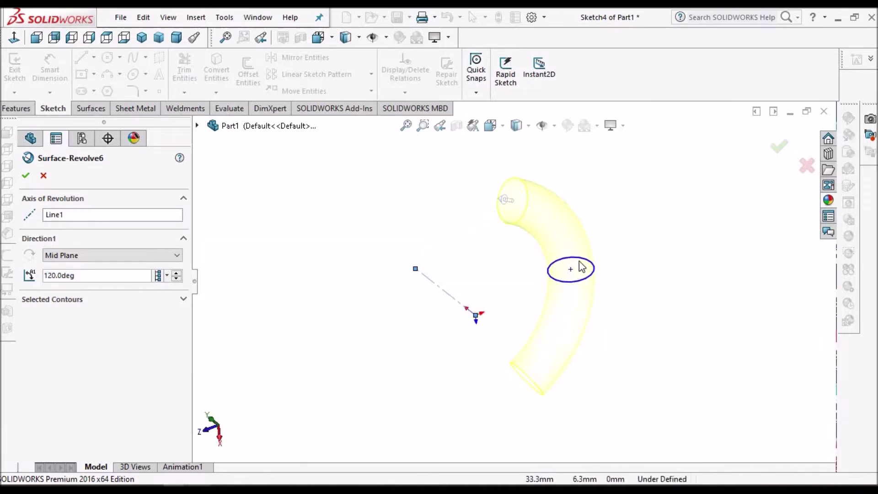
middle_click_drag(582, 268, 608, 263)
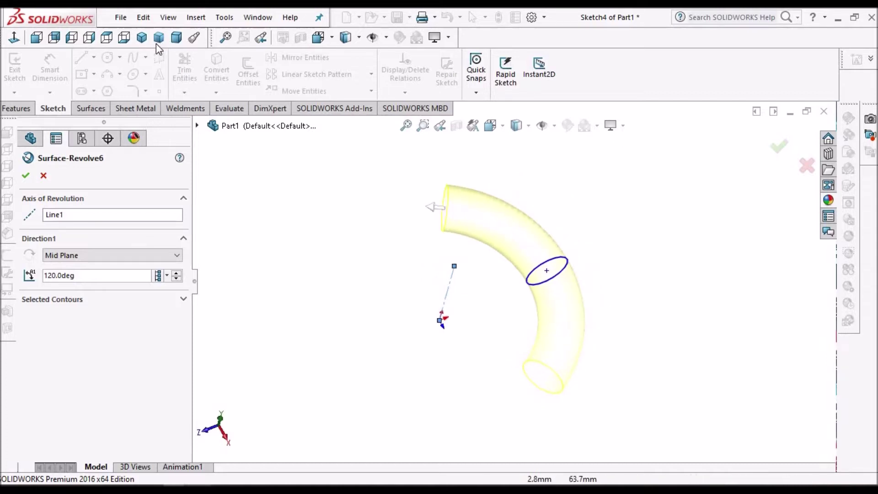
left_click(110, 38)
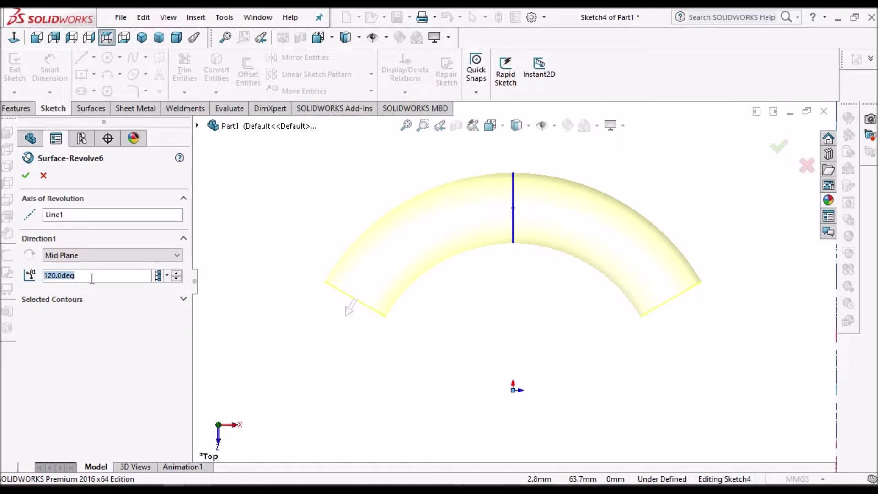
type("150")
key("Return")
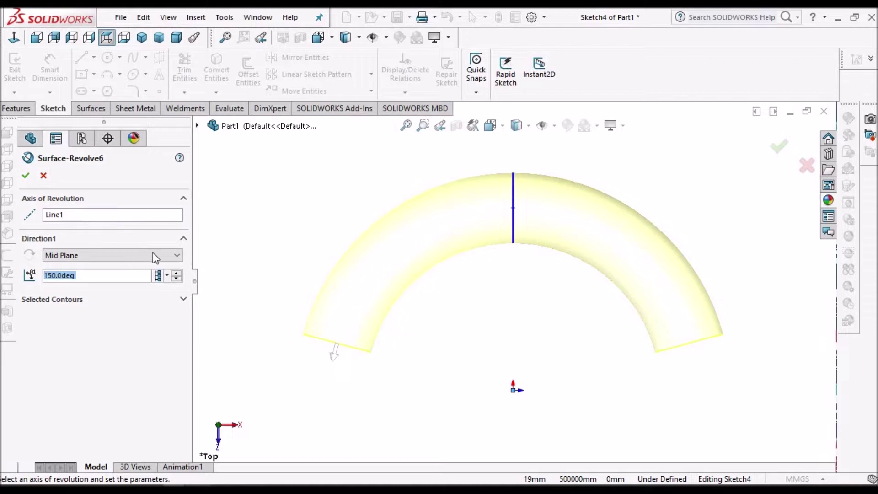
left_click(26, 177)
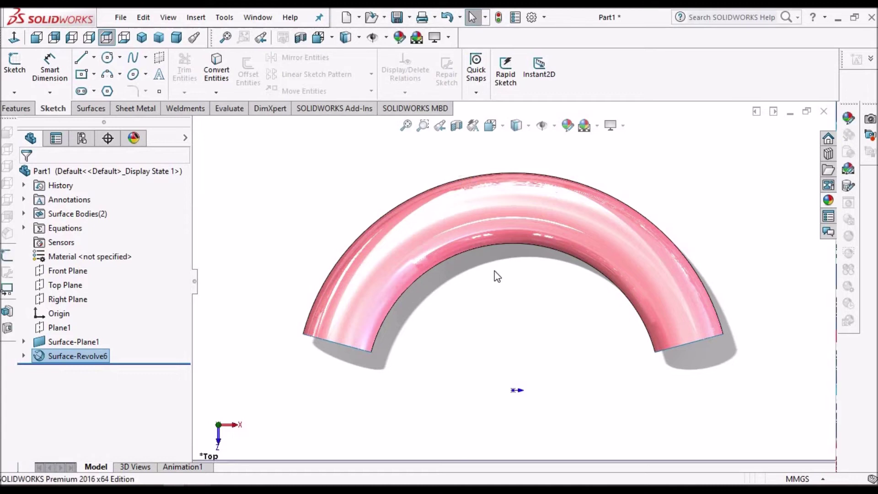
Step: Show the hidden planar surface Surface-Plane1 in front of the revolved tube
middle_click_drag(497, 276, 452, 316)
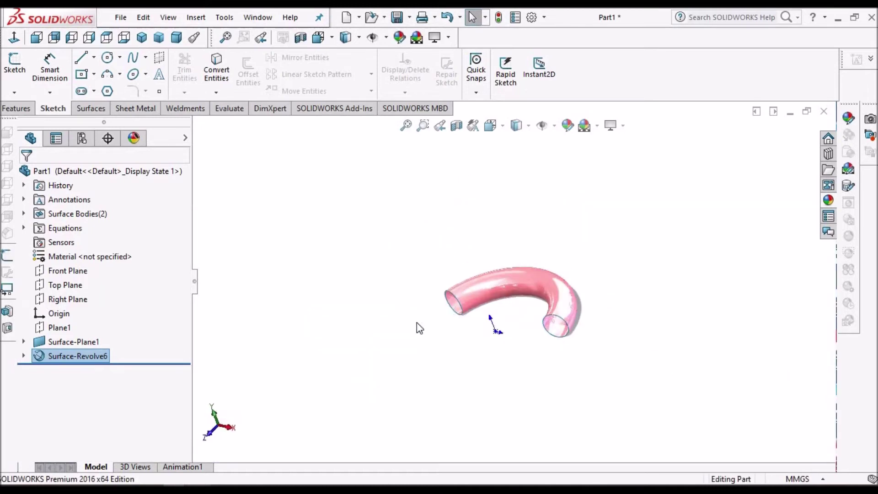
right_click(73, 346)
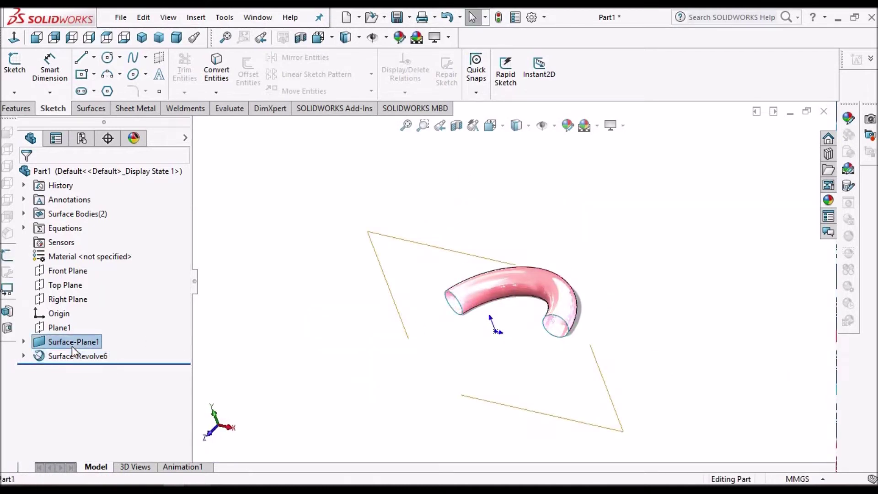
left_click(272, 290)
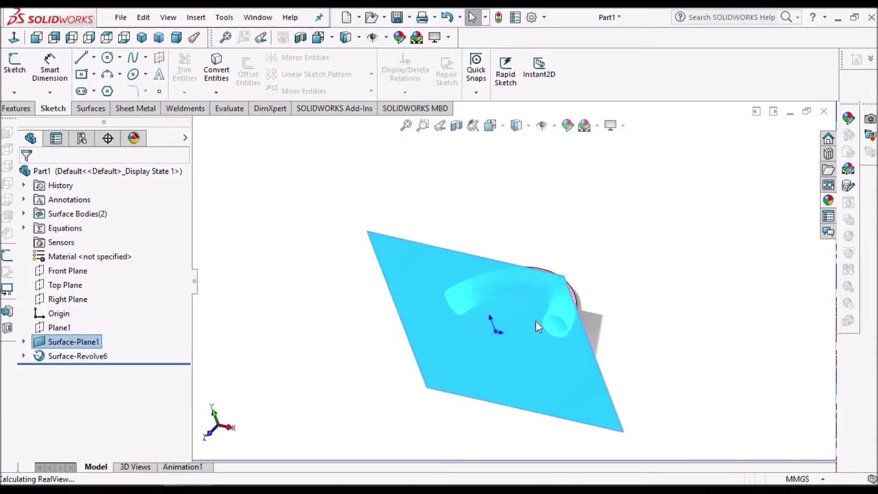
key("Escape")
scroll(545, 326, "down", 4)
middle_click_drag(545, 326, 578, 378)
scroll(576, 378, "up", 4)
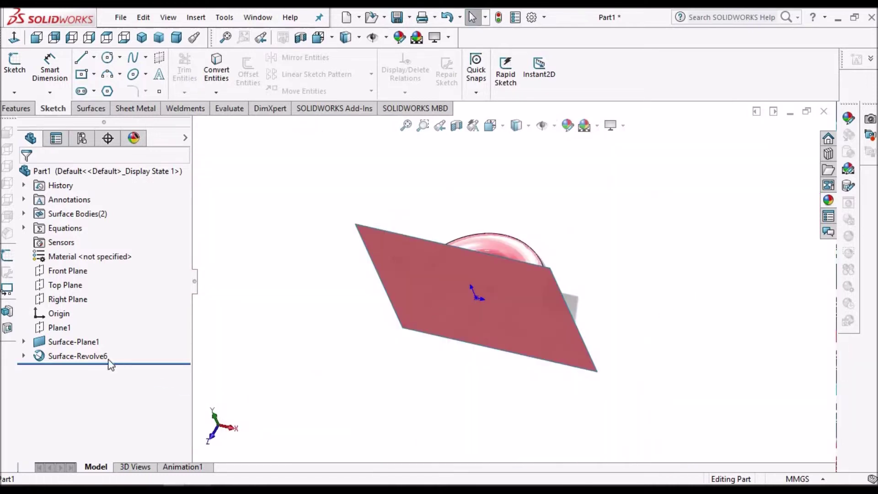
Step: Edit the revolved surface and set its Direction 1 revolve type to Up To Vertex
right_click(97, 355)
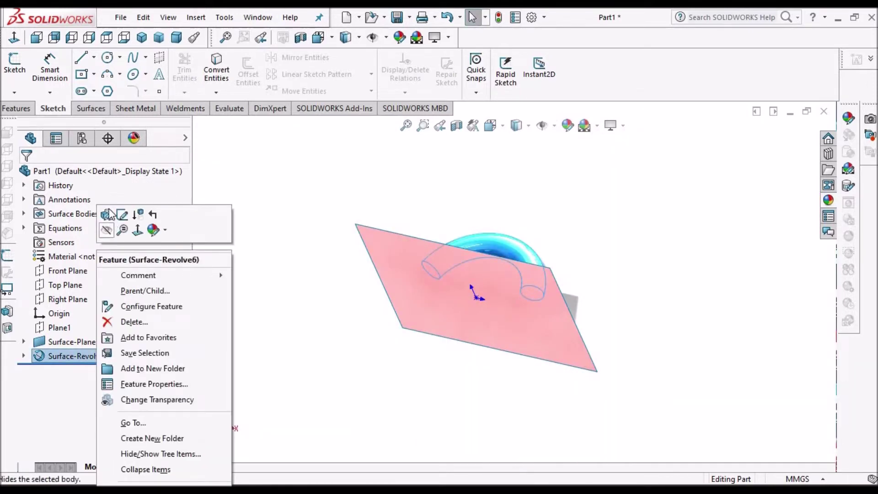
key("Escape")
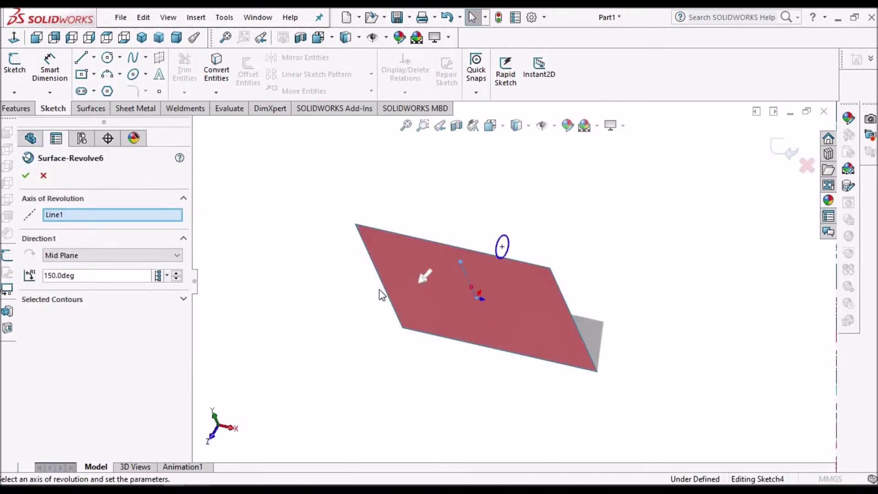
left_click(177, 256)
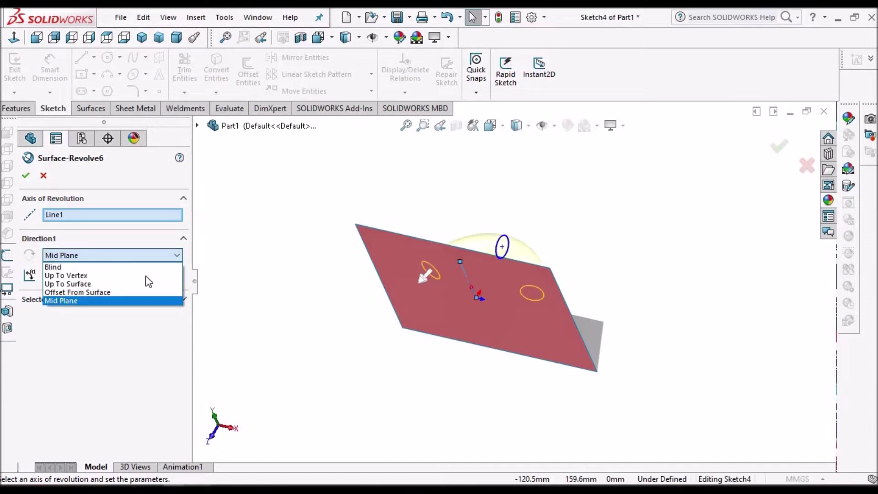
left_click(123, 275)
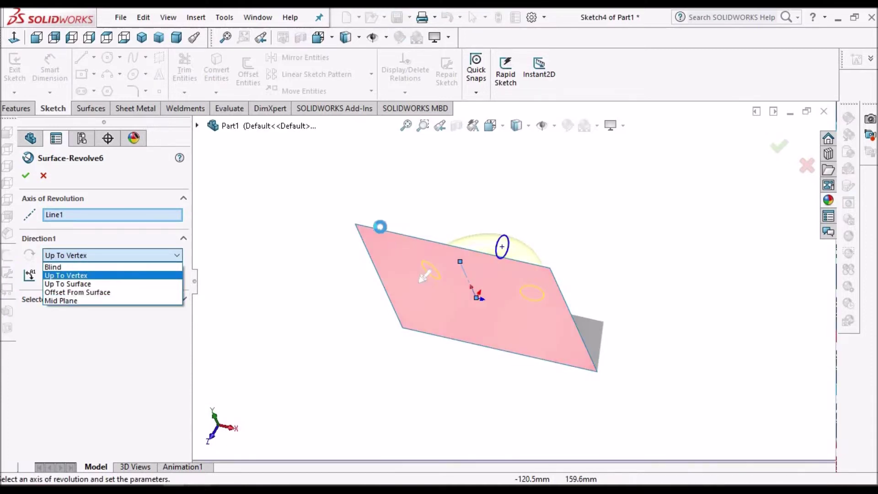
Step: Use the planar surface's upper-left corner as the end vertex, accept the feature, and check the tube's end from the Top view
scroll(372, 232, "down", 5)
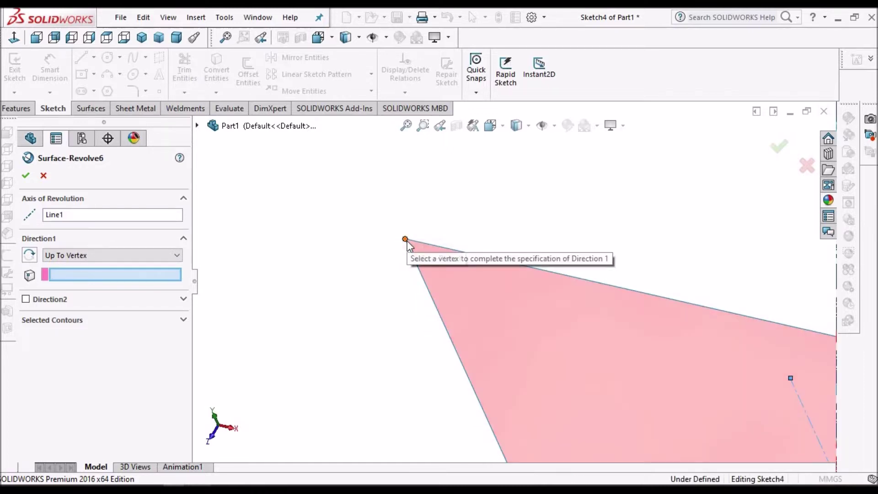
left_click(405, 240)
scroll(528, 254, "up", 6)
middle_click_drag(546, 302, 534, 348)
left_click(25, 176)
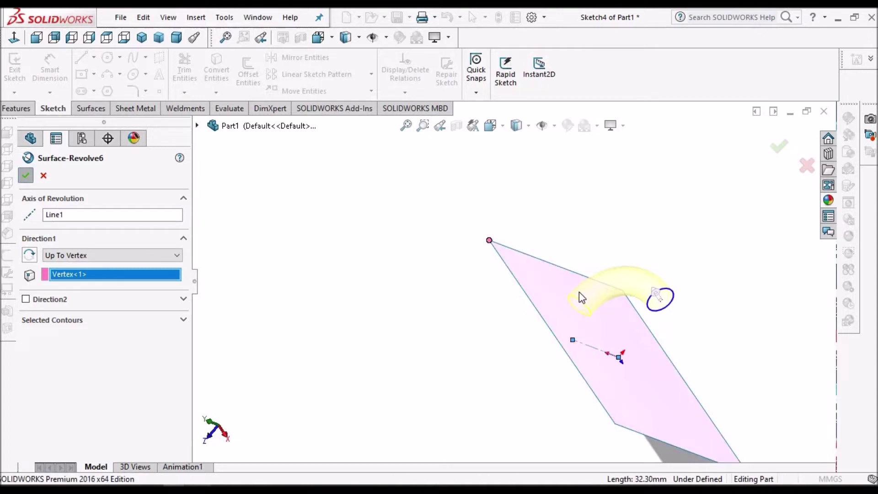
key("Return")
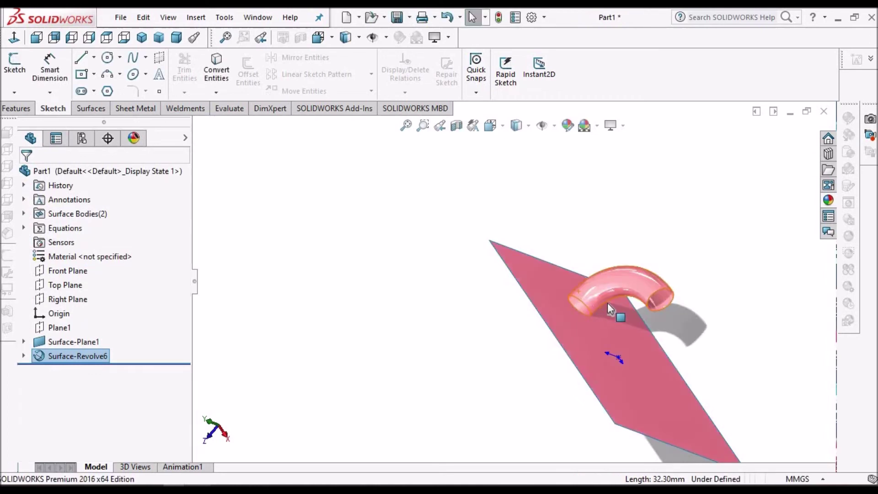
middle_click_drag(677, 268, 684, 257)
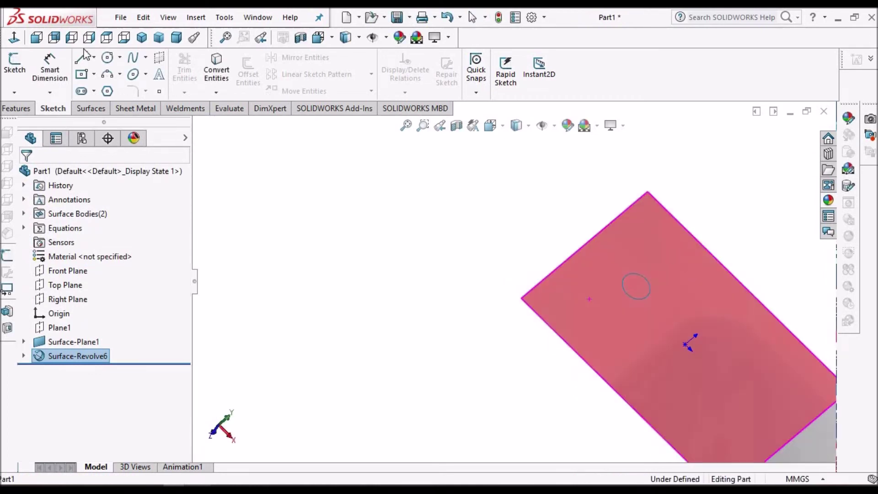
left_click(106, 39)
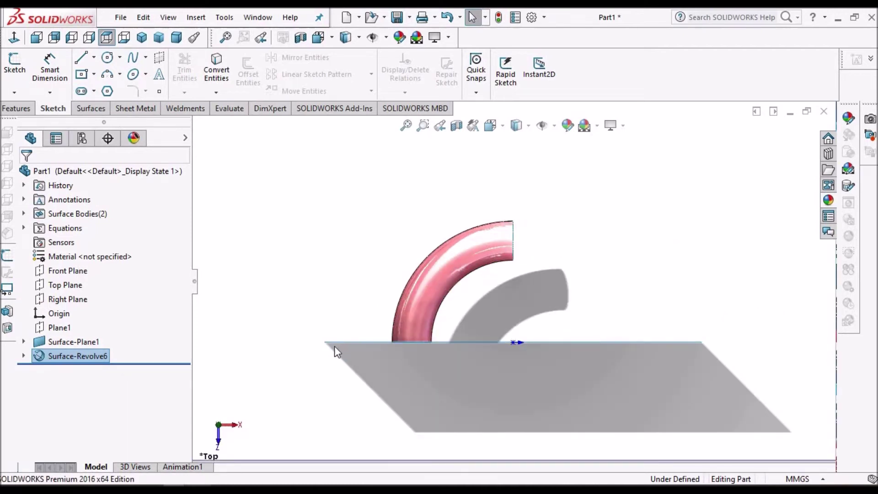
scroll(329, 338, "down", 3)
scroll(329, 307, "down", 1)
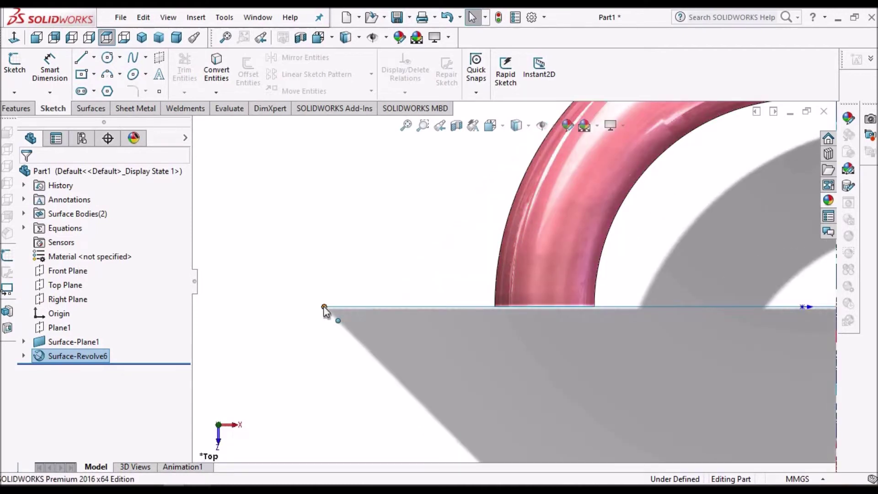
scroll(471, 324, "up", 2)
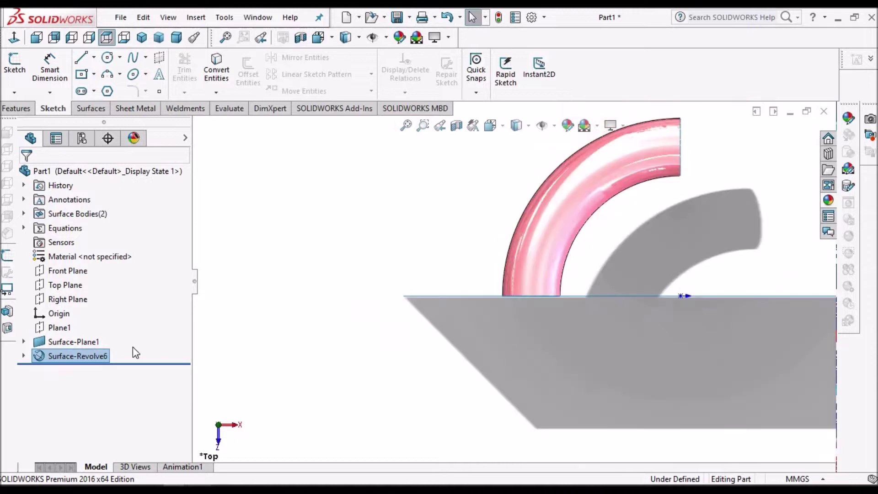
Step: Edit the revolved surface again and set its Direction 1 revolve type to Up To Surface
right_click(91, 361)
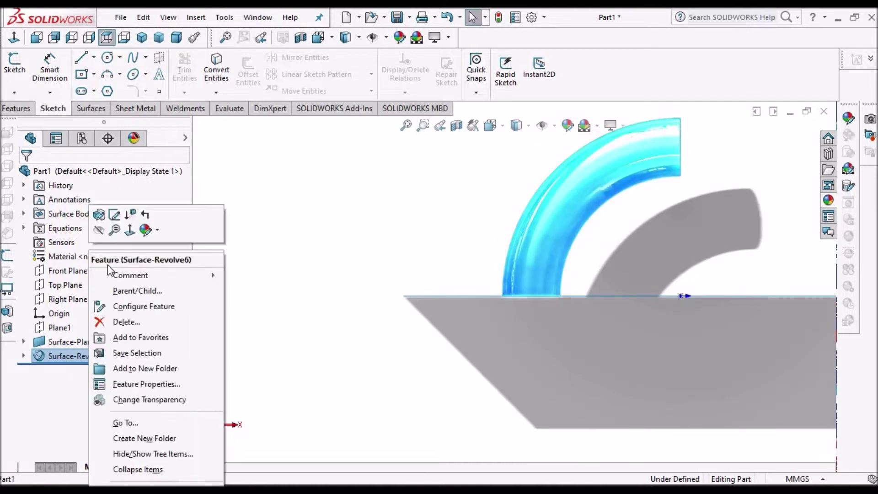
left_click(100, 215)
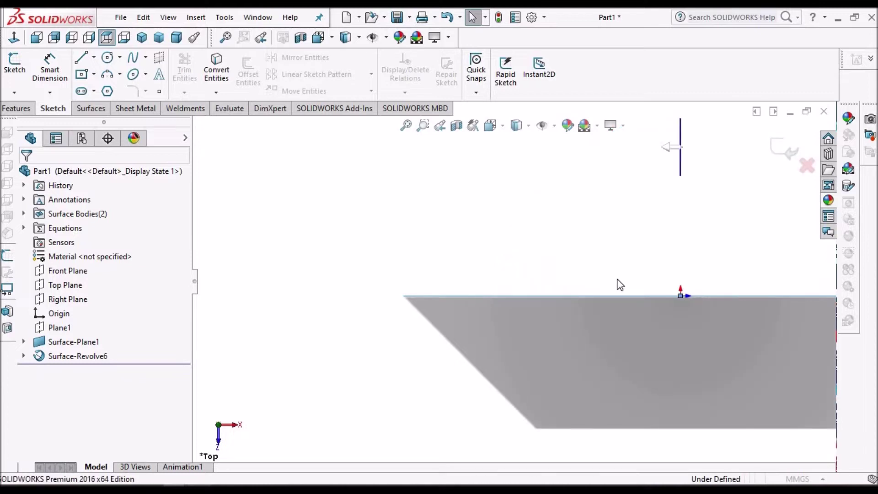
scroll(618, 311, "up", 5)
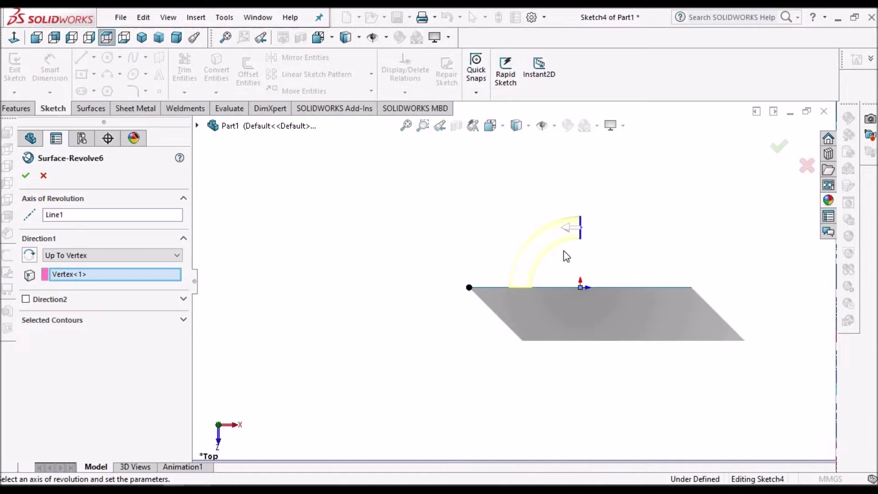
middle_click_drag(564, 250, 593, 230)
middle_click_drag(572, 260, 559, 270)
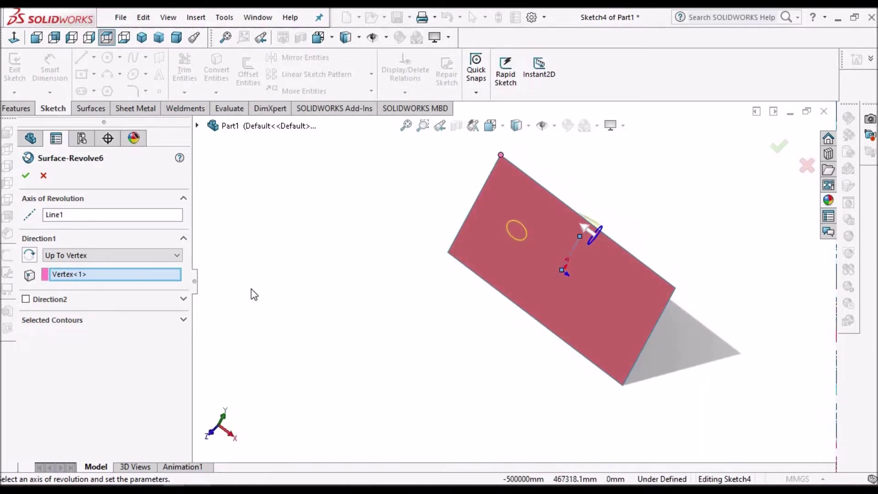
left_click(177, 256)
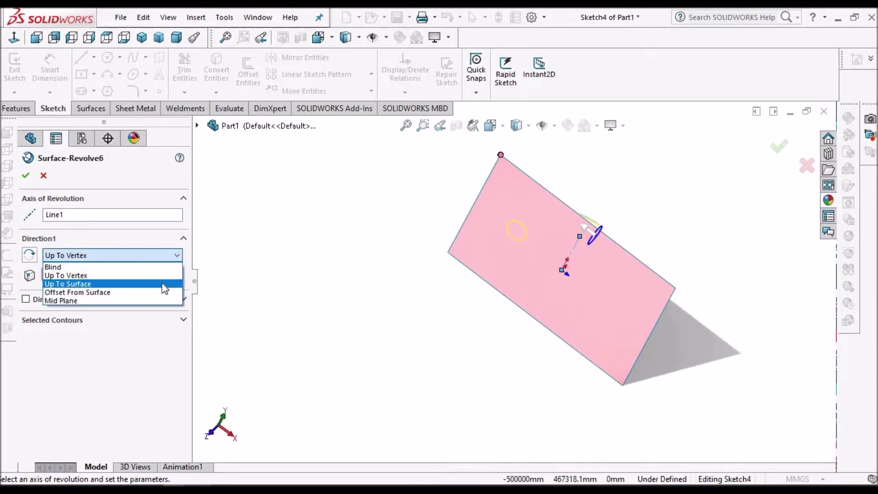
left_click(352, 268)
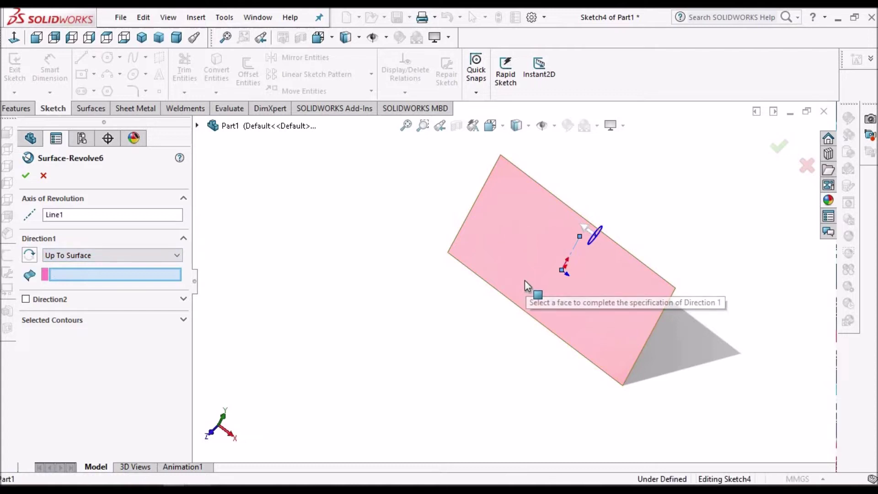
Step: Use the planar surface's face as the end surface, accept the feature, and inspect where the tube meets it from the Top view
left_click(524, 280)
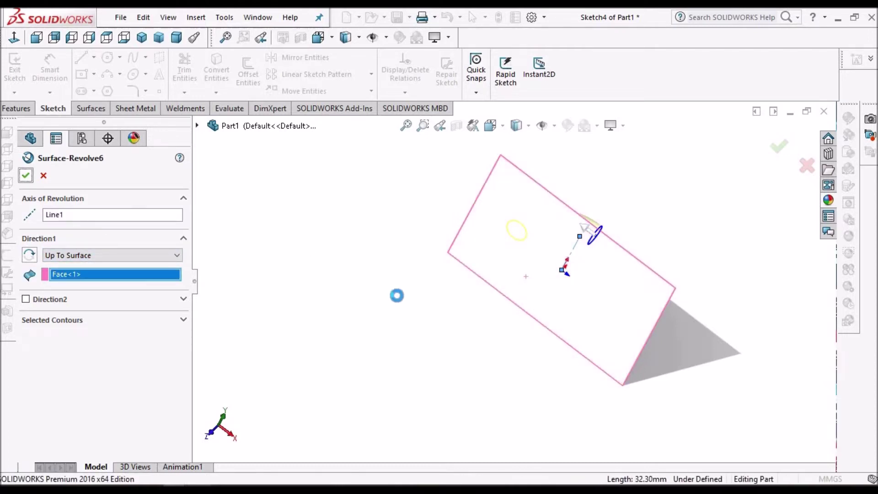
key("Return")
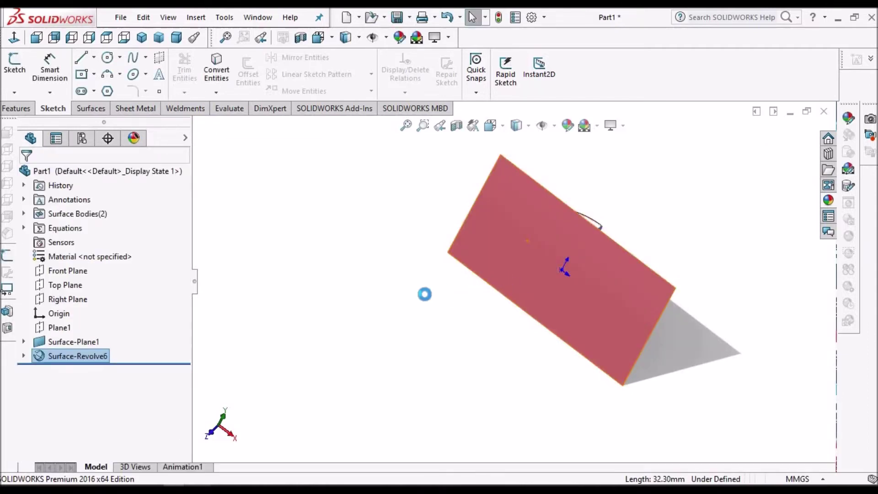
middle_click_drag(423, 298, 376, 134)
left_click(108, 39)
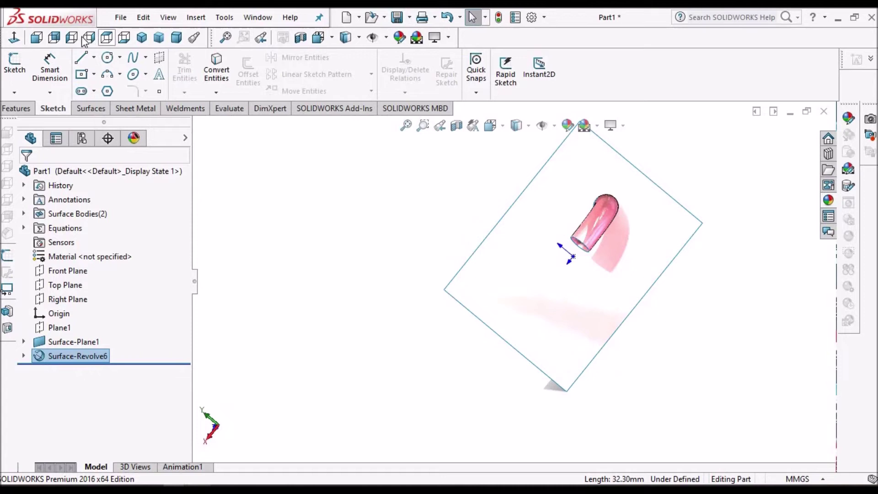
left_click(106, 38)
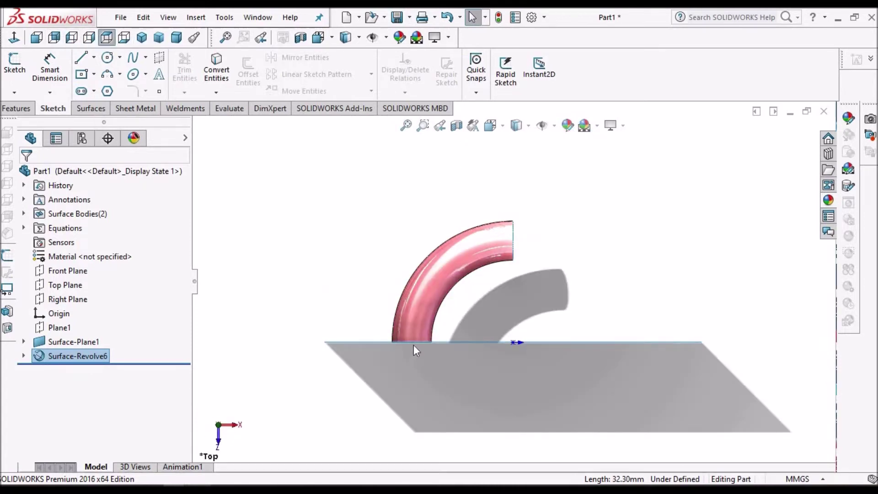
scroll(415, 339, "down", 2)
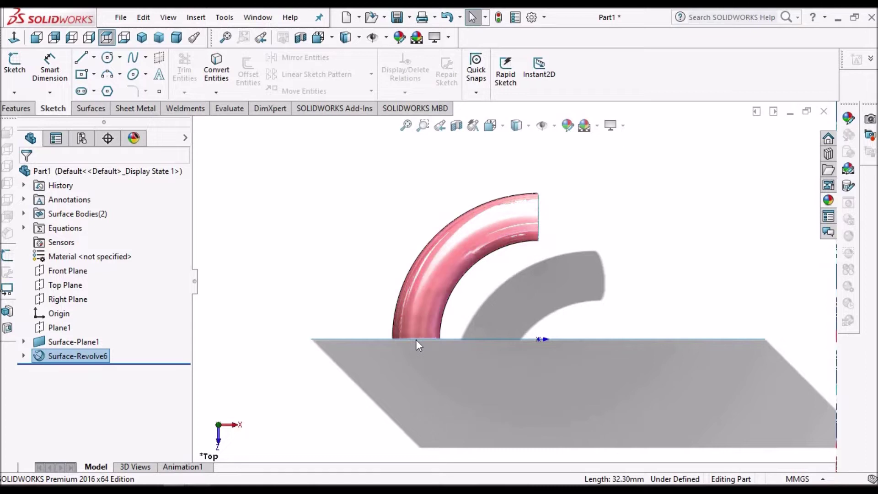
key("Up")
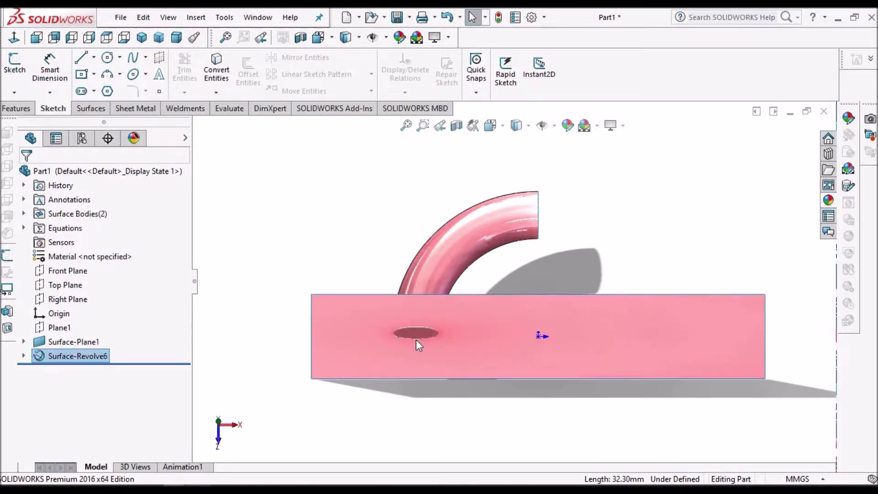
scroll(415, 339, "down", 4)
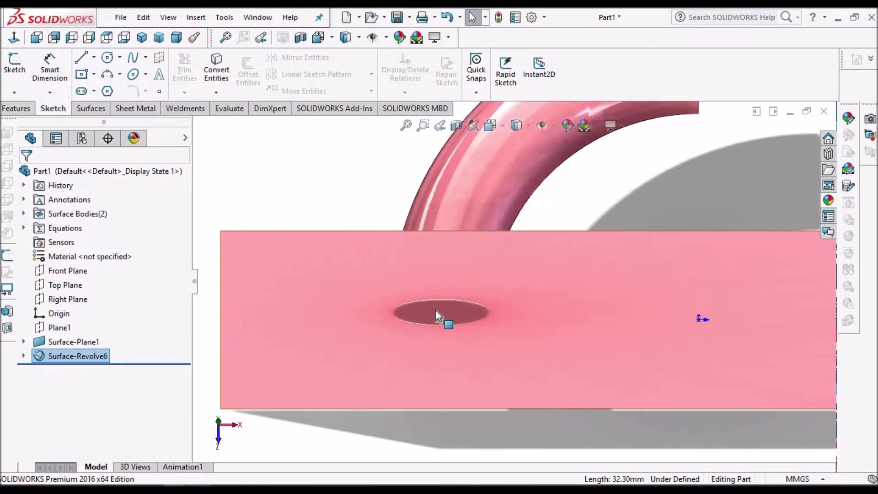
scroll(437, 310, "up", 5)
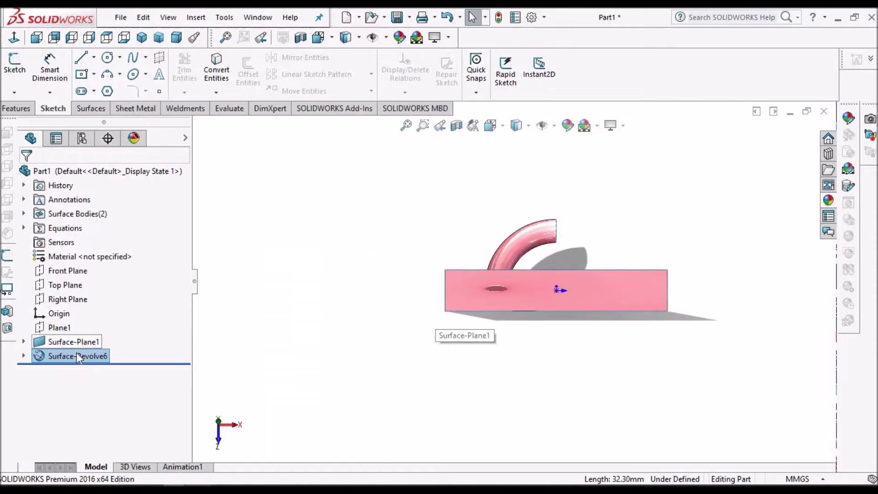
Step: Edit the revolved surface and set its Direction 1 revolve type to Offset From Surface, keeping the planar face as reference
right_click(76, 352)
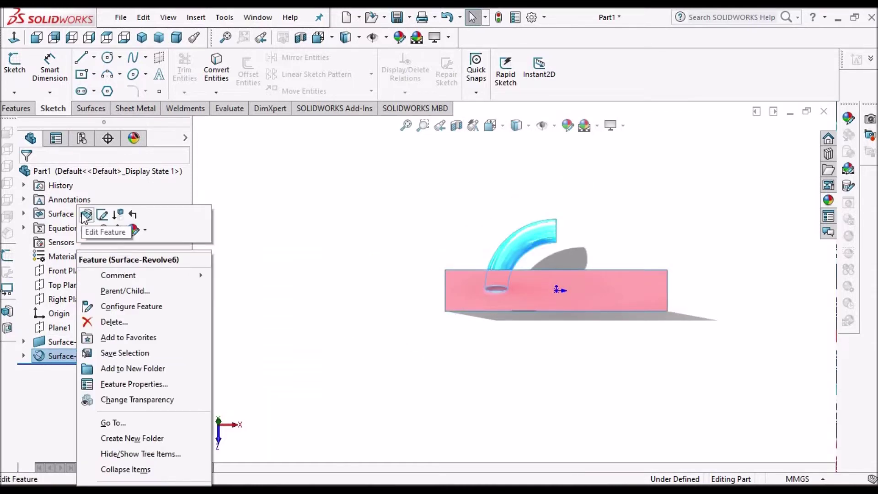
left_click(86, 215)
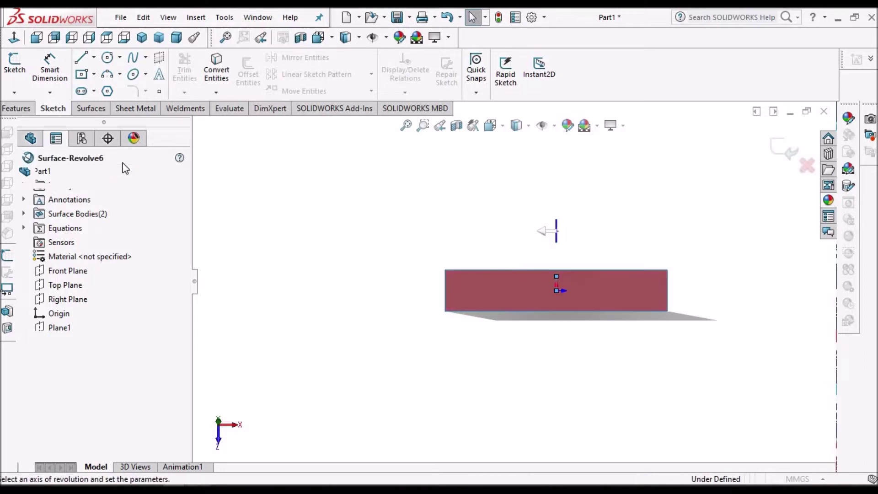
left_click(177, 255)
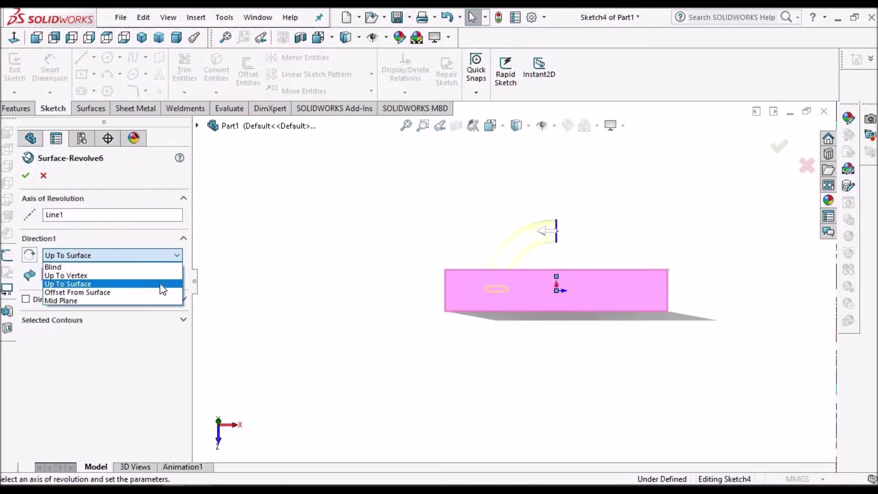
left_click(151, 293)
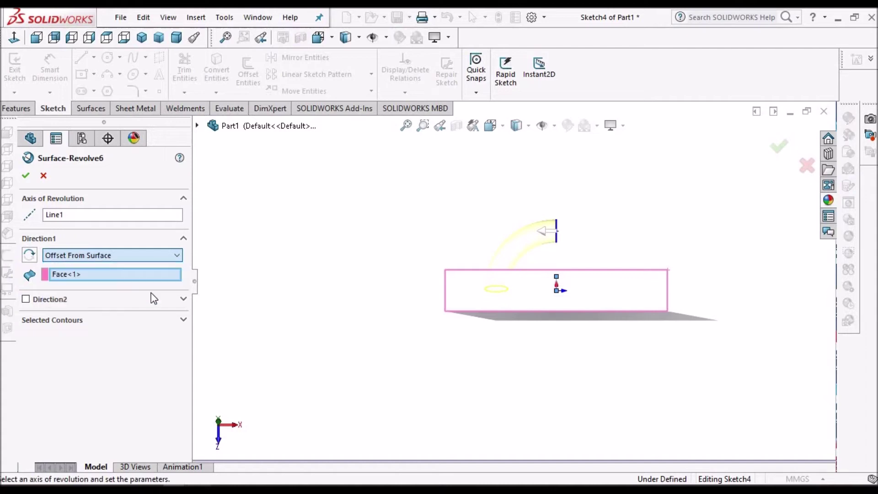
Step: Reverse the 10 mm offset so the tube ends before the planar surface, checking it from the Top view, and accept the feature
left_click(107, 39)
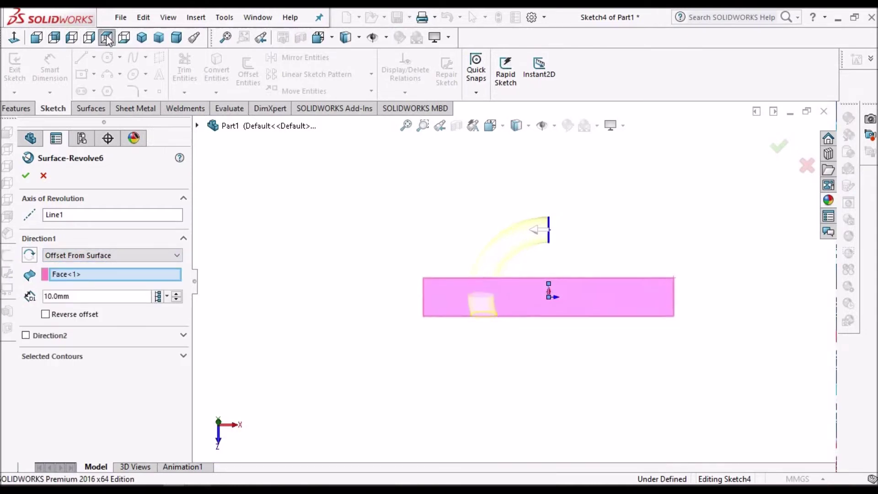
scroll(428, 344, "down", 4)
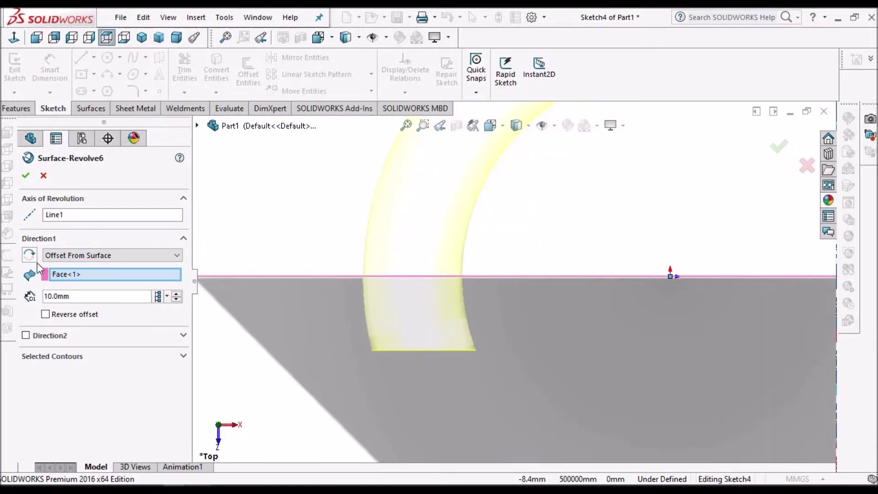
left_click(50, 317)
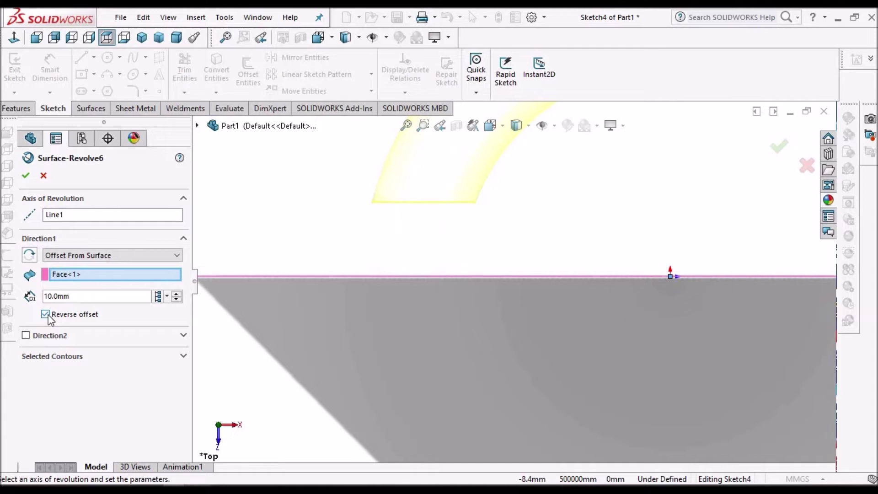
scroll(535, 231, "up", 3)
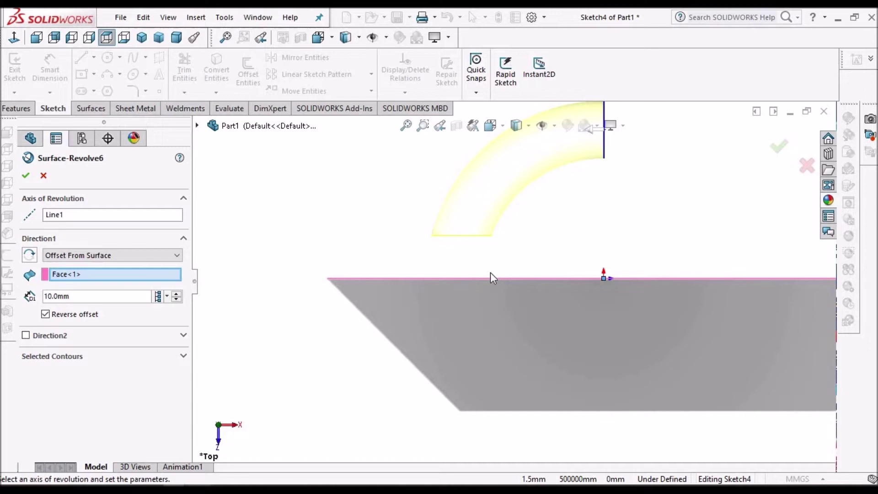
scroll(492, 277, "up", 1)
middle_click_drag(501, 196, 510, 243)
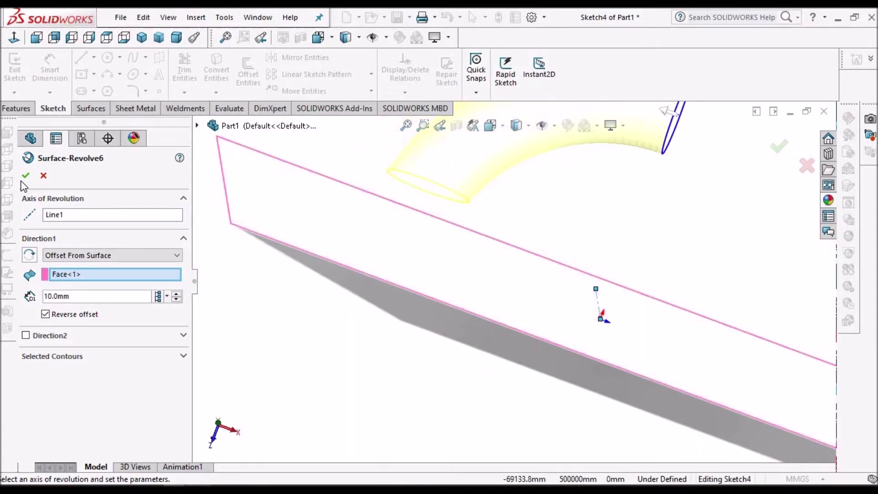
left_click(24, 181)
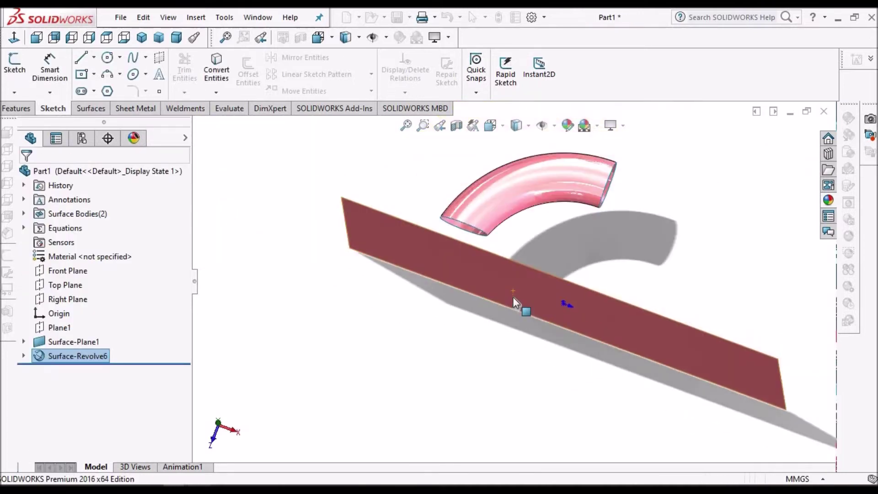
Step: Examine the gap between the offset end of the revolved tube and the planar surface, from the Top view and at an angle
scroll(514, 303, "up", 1)
middle_click_drag(514, 304, 518, 254)
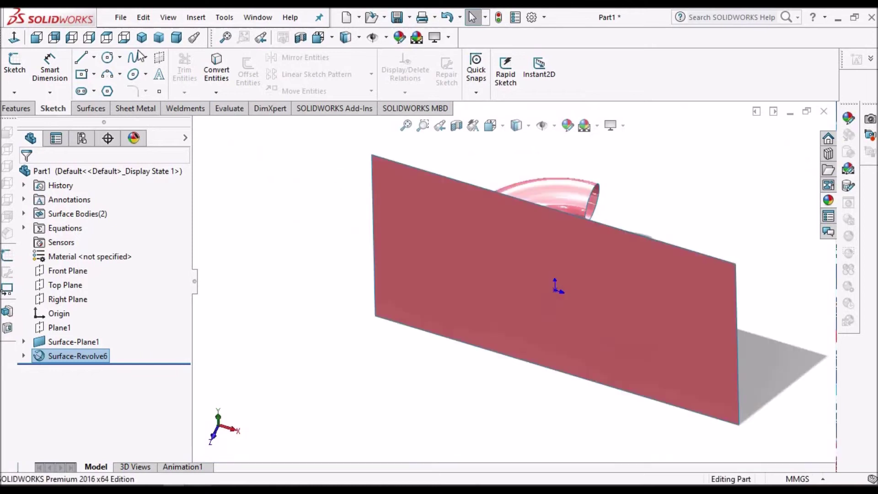
left_click(106, 37)
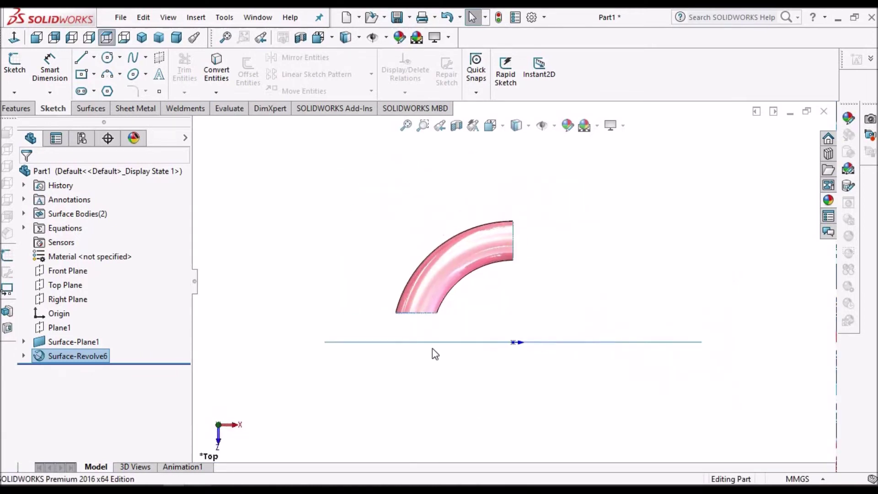
scroll(407, 312, "down", 1)
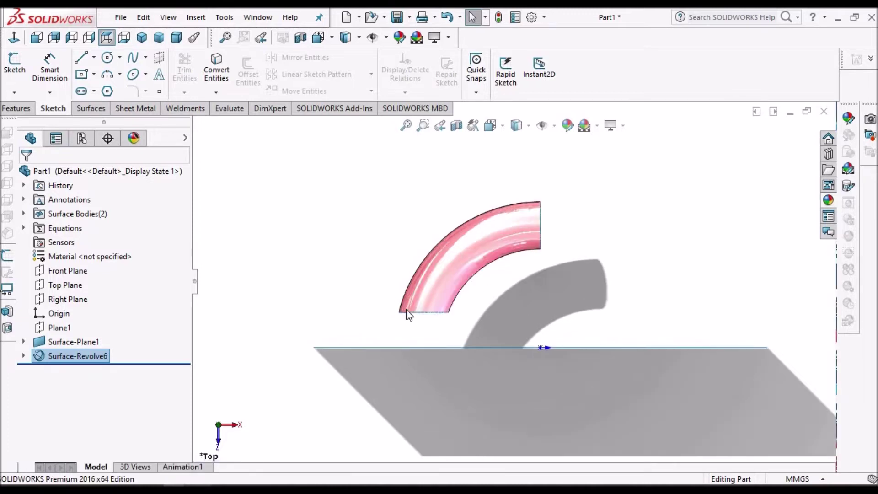
scroll(408, 315, "up", 1)
scroll(439, 323, "up", 2)
middle_click_drag(437, 274, 419, 268)
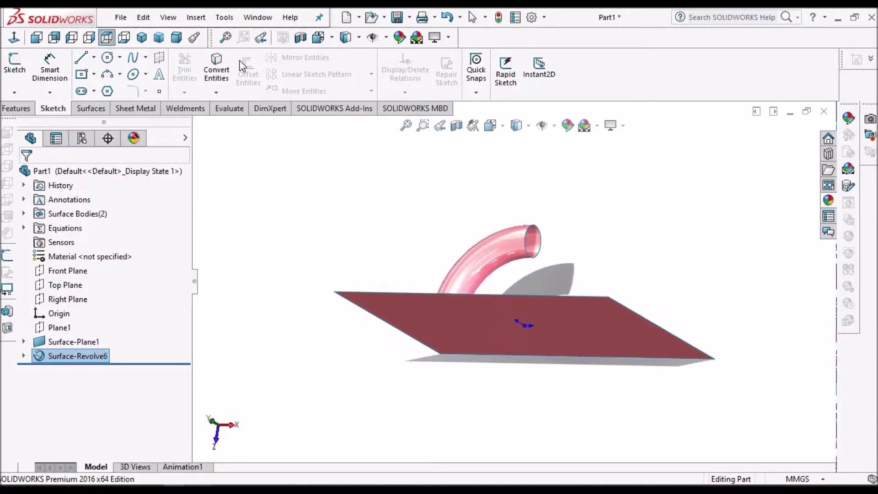
Step: Switch to the open Vase part containing the vase profile sketch
left_click(263, 18)
left_click(280, 169)
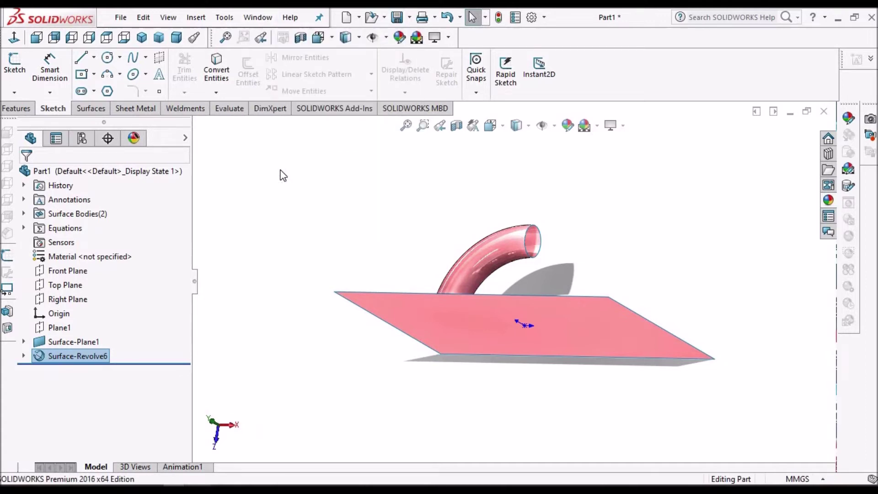
mouse_move(530, 372)
middle_mouse_down()
mouse_move(576, 320)
mouse_move(582, 338)
mouse_move(521, 348)
mouse_move(480, 375)
middle_mouse_up()
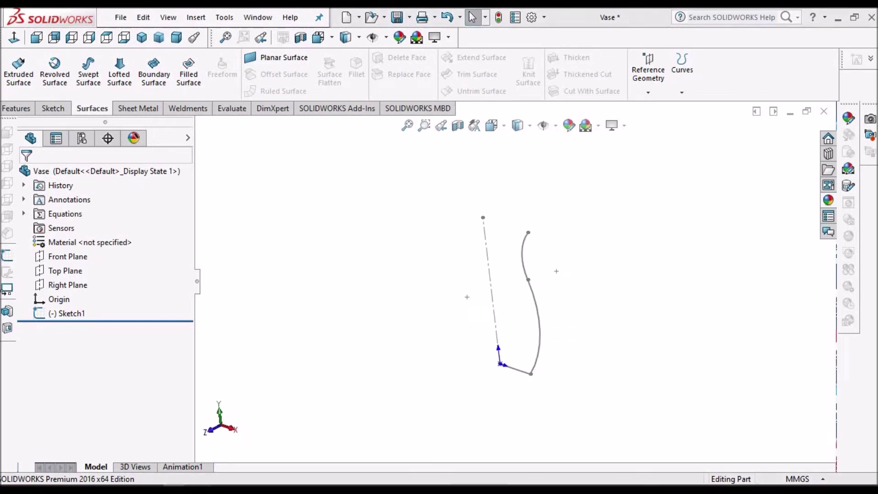
Step: Create a revolved surface from the vase profile, 360° Blind about its vertical centerline, and inspect the vase in the Trimetric view
left_click(50, 82)
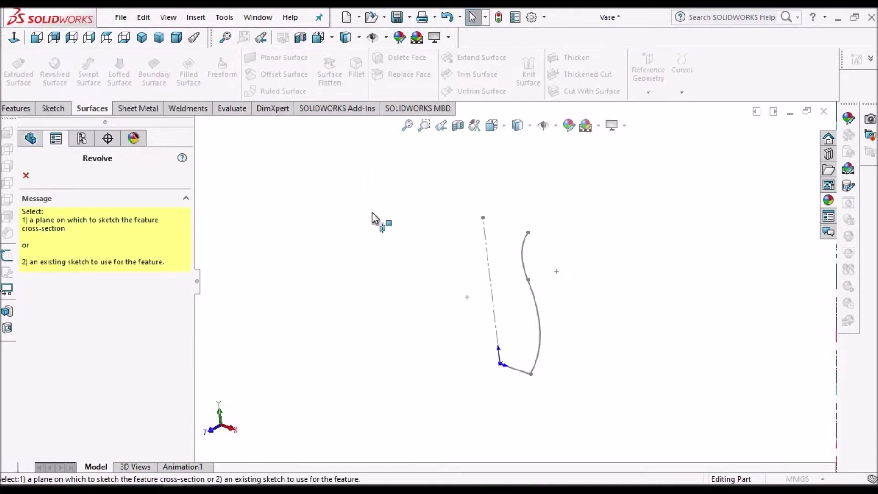
left_click(535, 299)
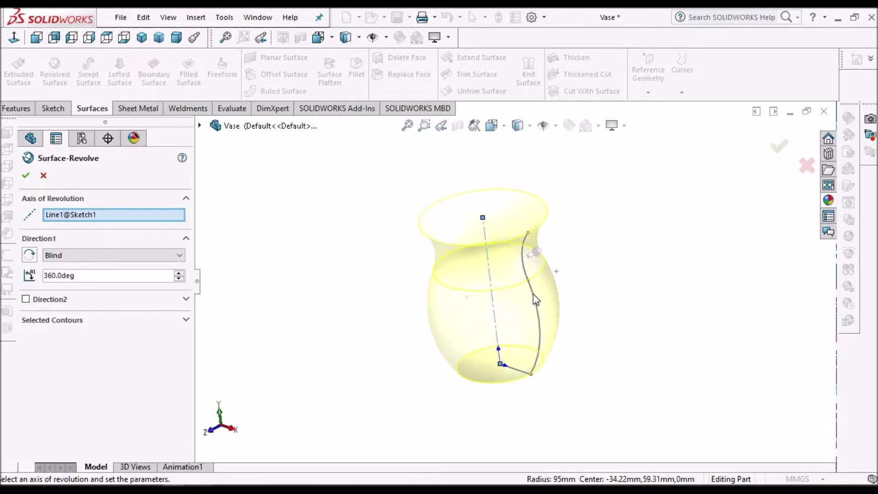
scroll(504, 255, "down", 2)
middle_click_drag(518, 287, 536, 277)
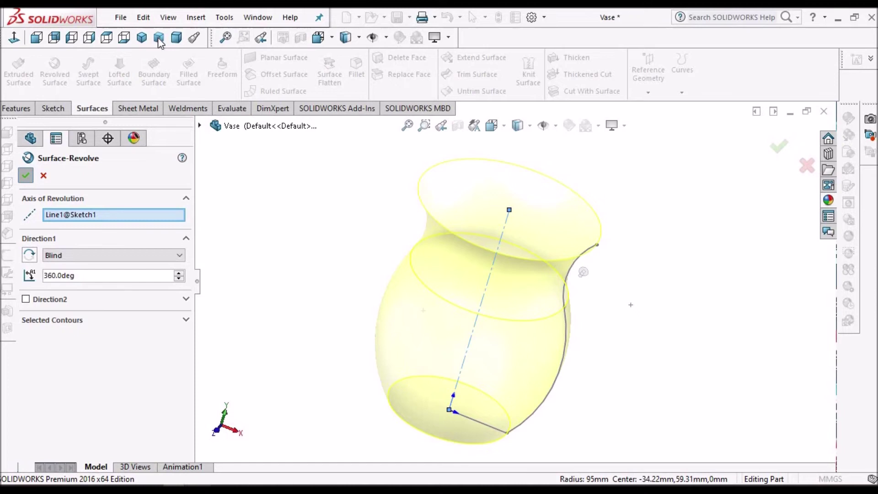
key("Return")
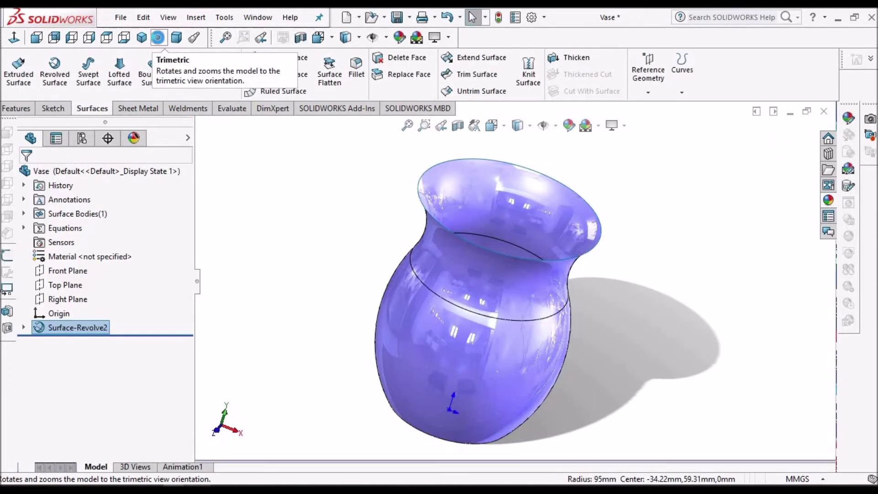
left_click(158, 37)
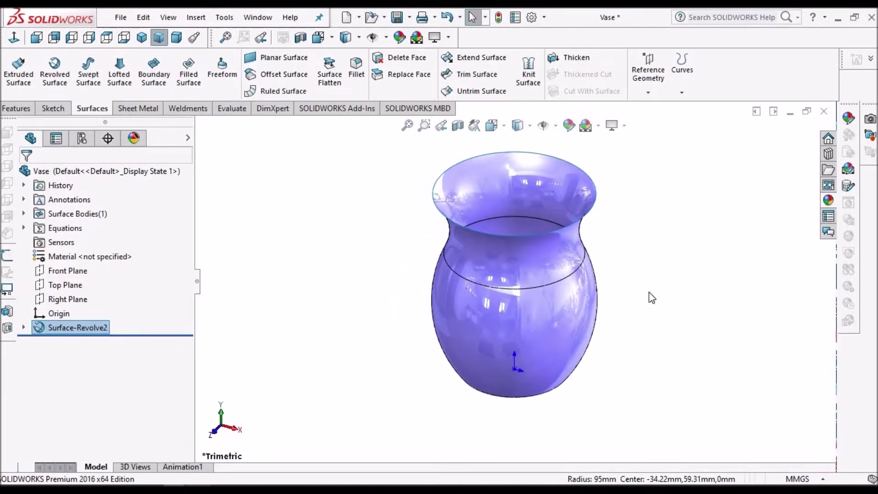
scroll(623, 263, "down", 2)
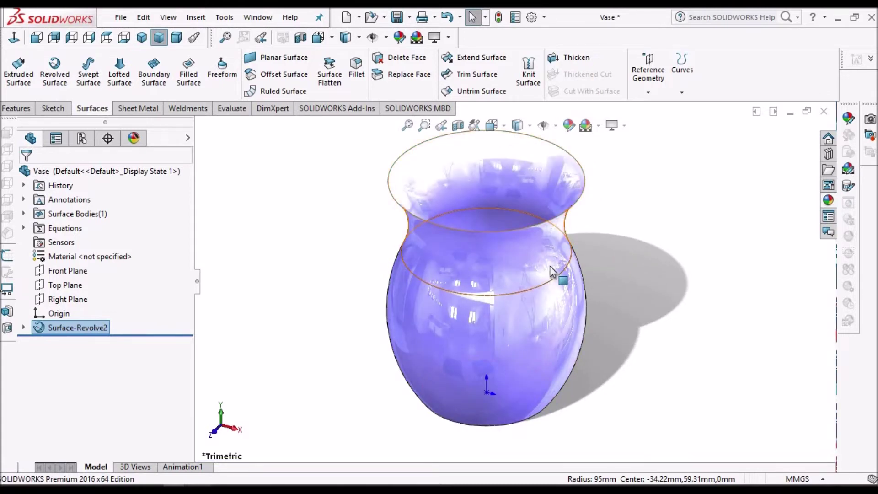
scroll(549, 266, "up", 2)
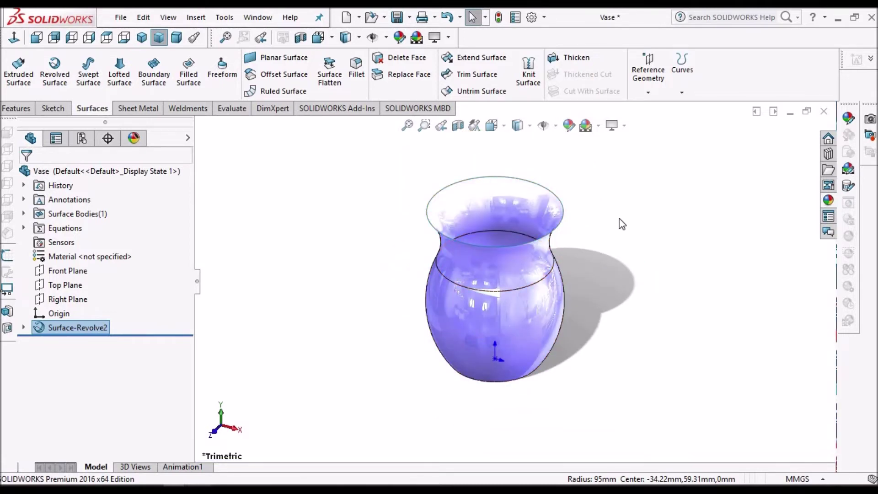
Step: Switch to the open Impeller part and review the dimensions of its profile sketch in sketch editing, viewed from the front
left_click(257, 17)
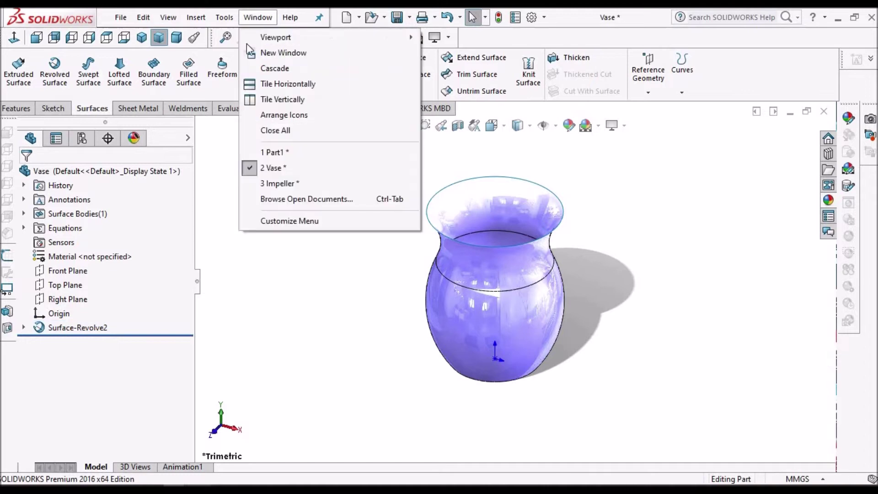
left_click(279, 183)
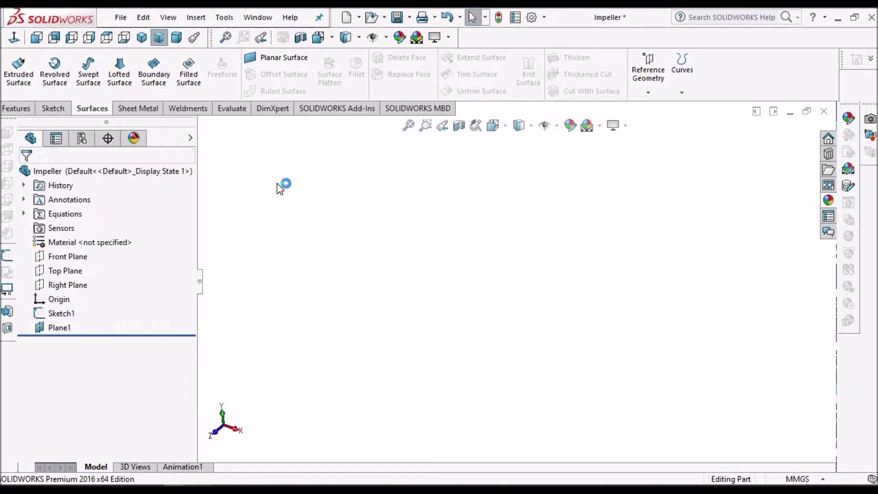
left_click(60, 313)
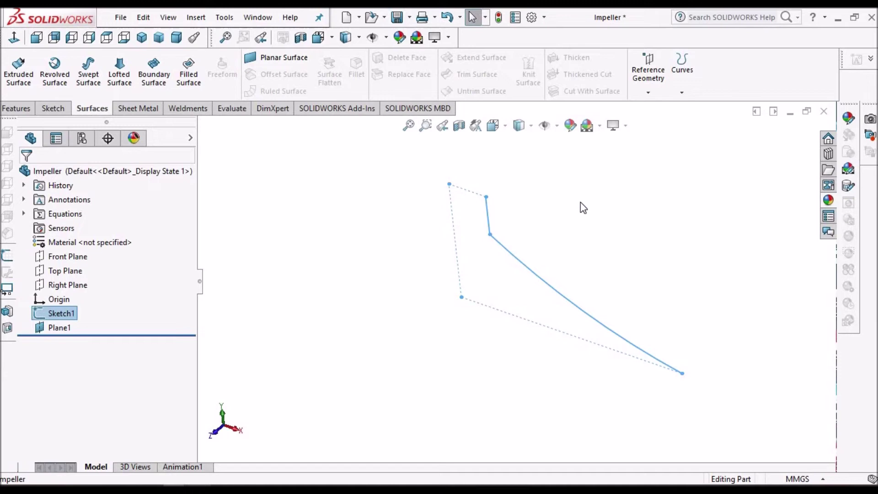
right_click(64, 315)
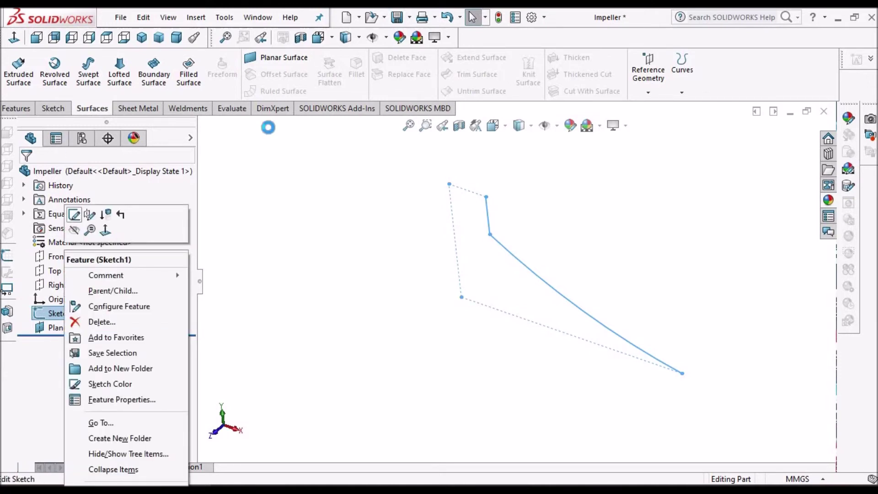
left_click(11, 38)
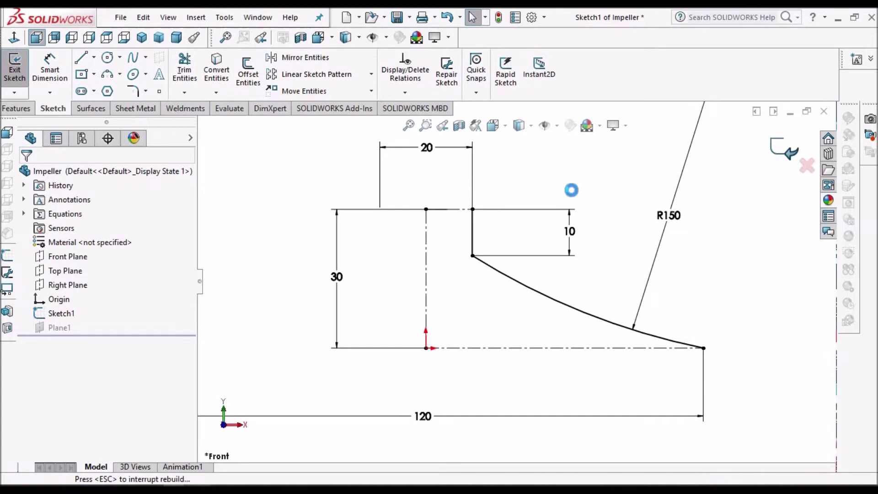
Step: Create a revolved surface from the impeller profile, 360° Blind about the vertical centerline
left_click(94, 110)
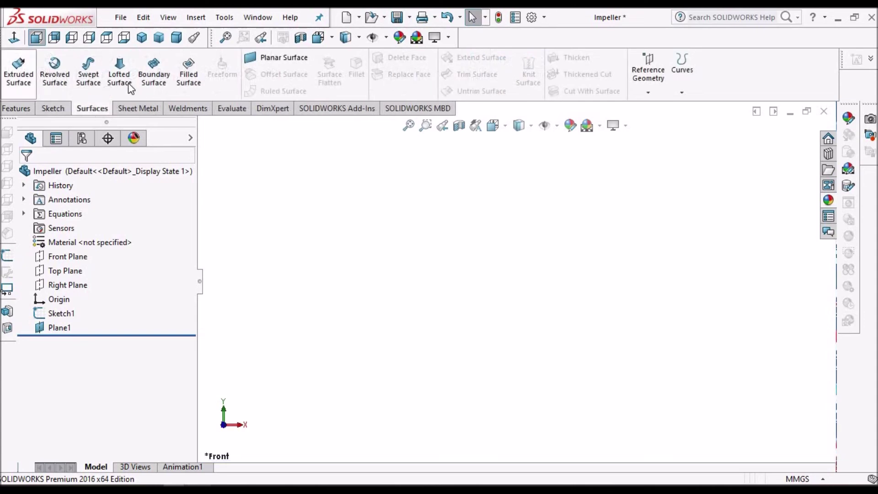
left_click(54, 69)
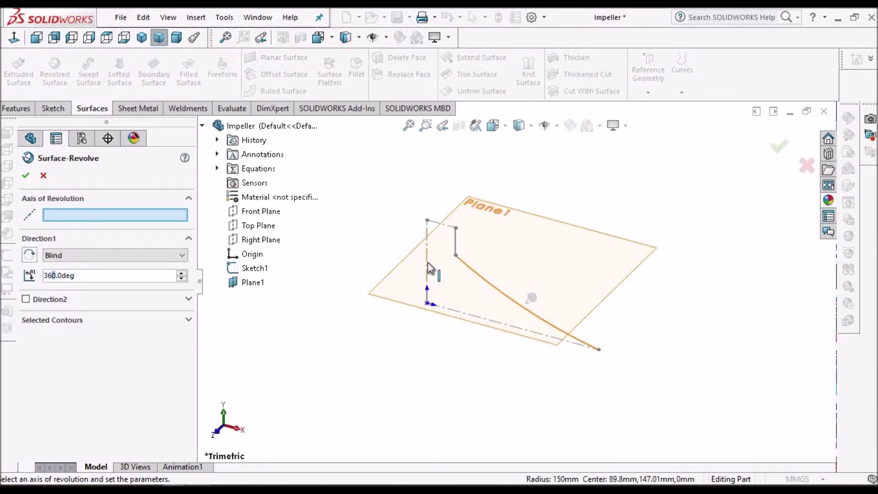
left_click(427, 266)
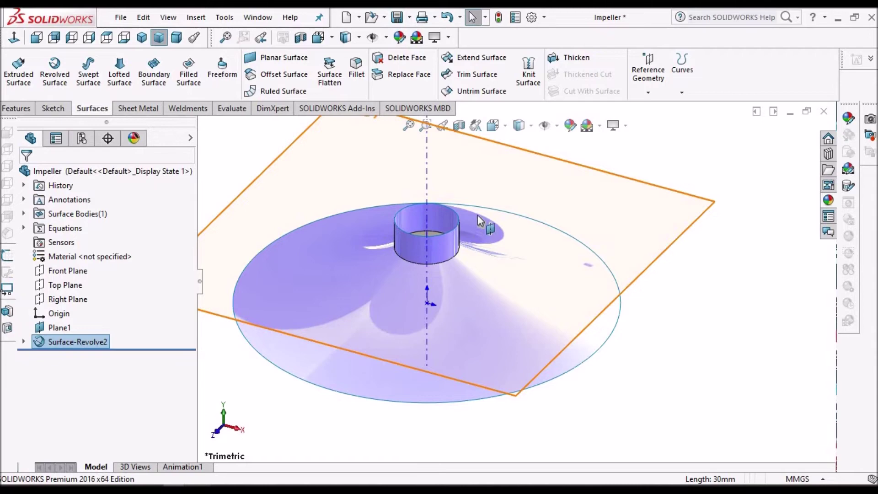
Step: Thicken the revolved impeller surface on both sides with a thickness of 1 mm
middle_click_drag(479, 272, 477, 208)
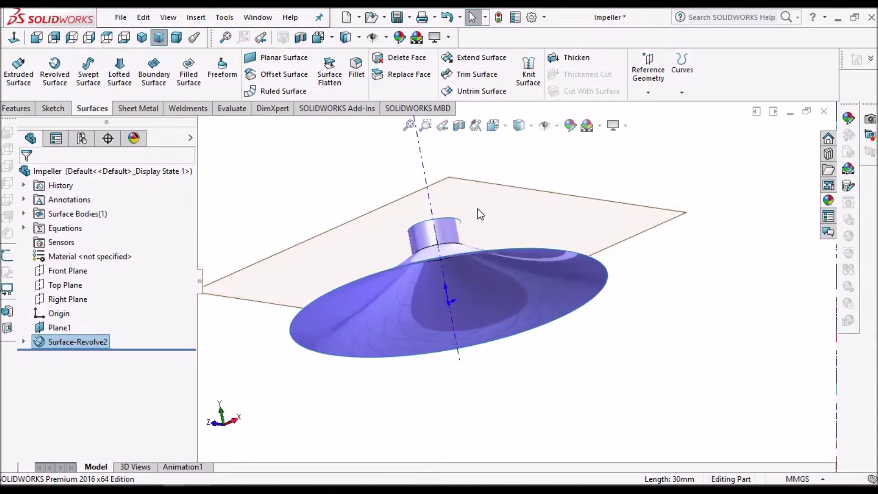
left_click(571, 61)
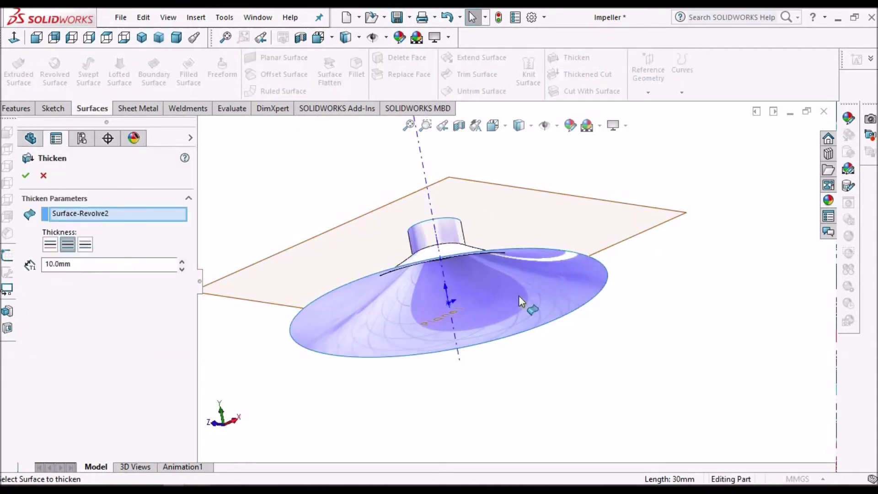
left_click(105, 269)
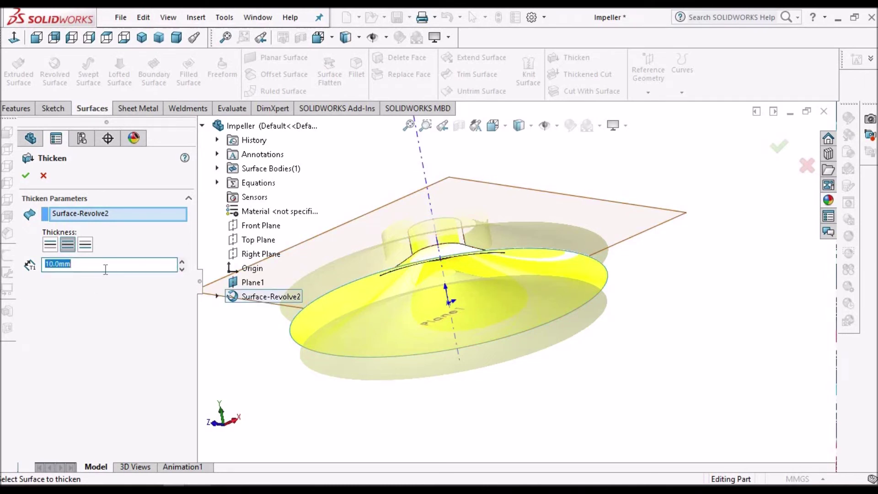
key("Return")
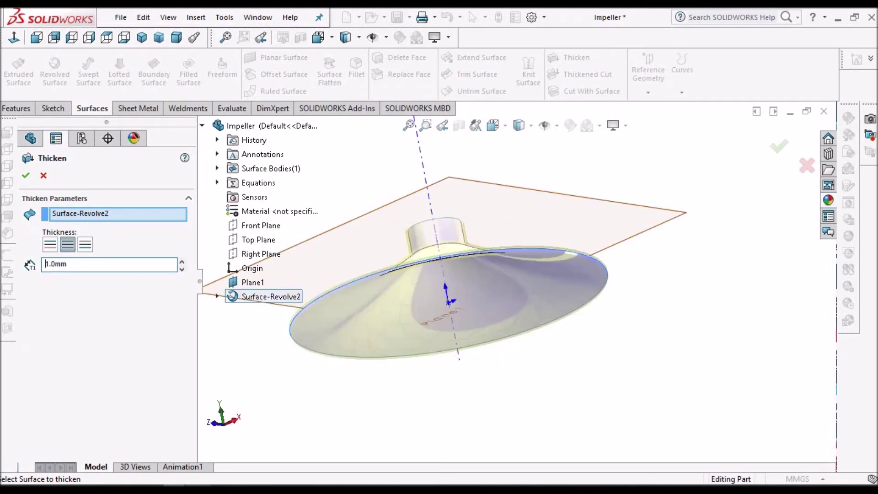
left_click(28, 180)
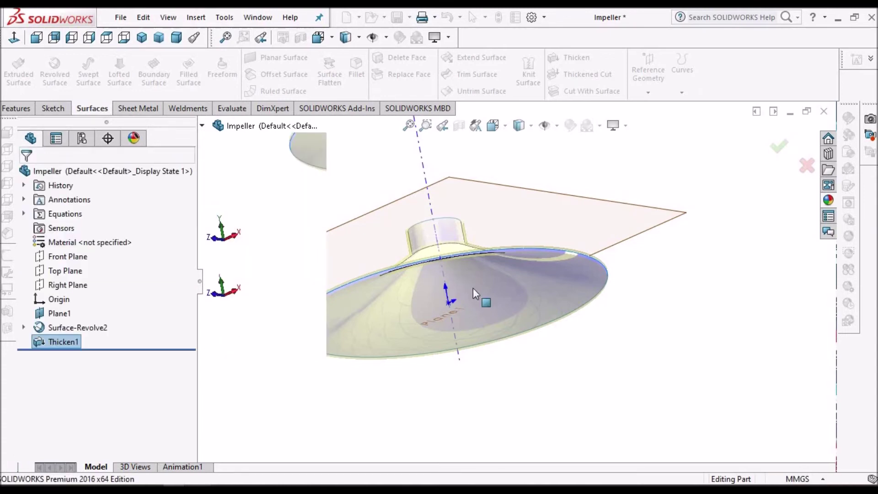
Step: Start a new sketch on Plane1 of the impeller, viewed normal to the plane
middle_click_drag(445, 341, 486, 385)
middle_click_drag(531, 323, 527, 329)
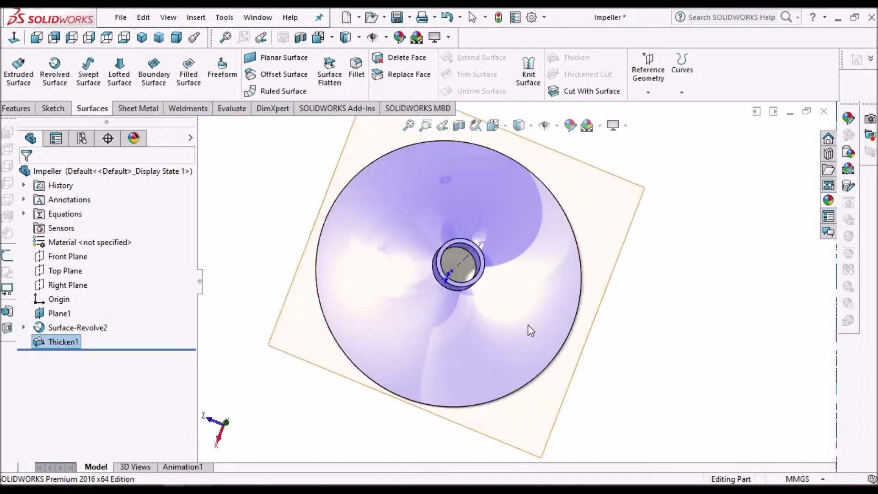
left_click(583, 199)
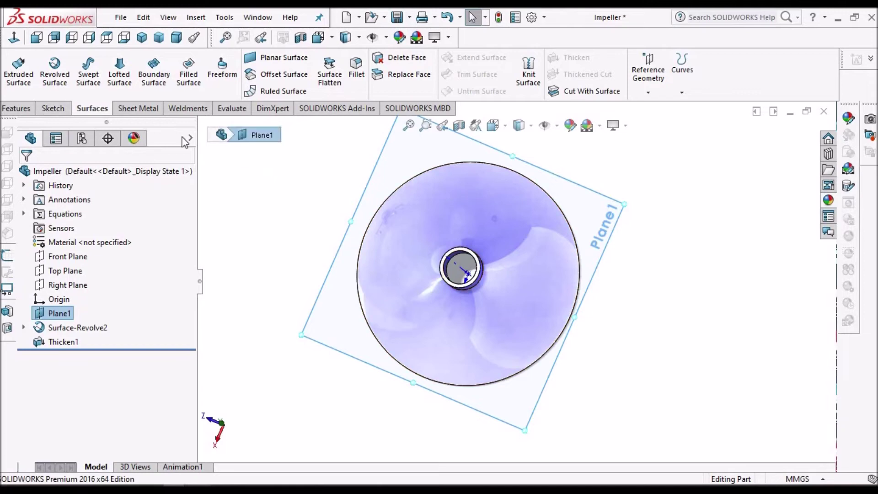
left_click(15, 38)
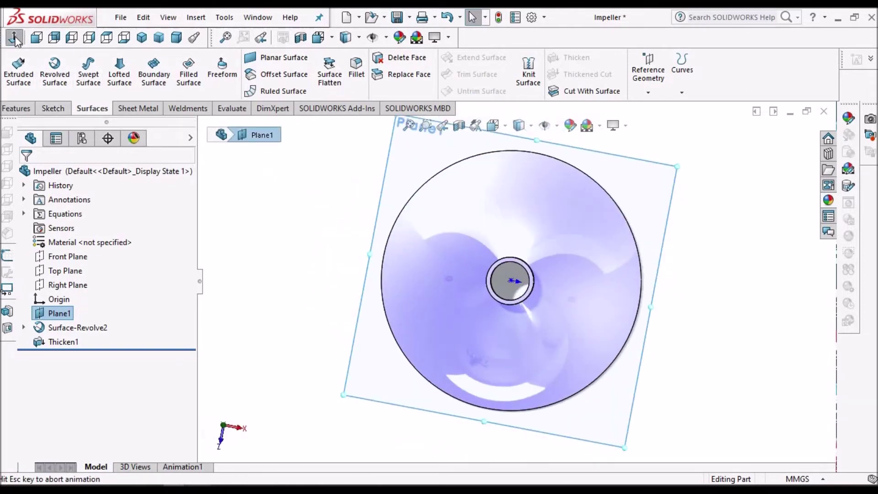
left_click(42, 109)
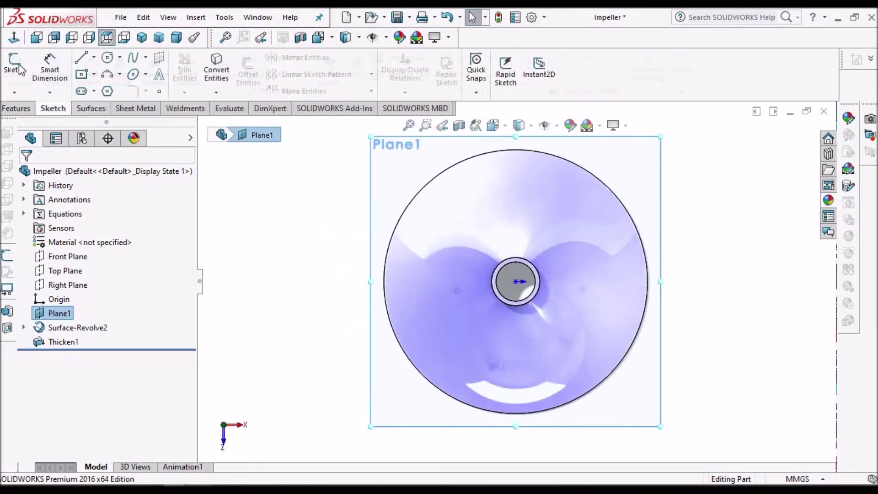
left_click(14, 64)
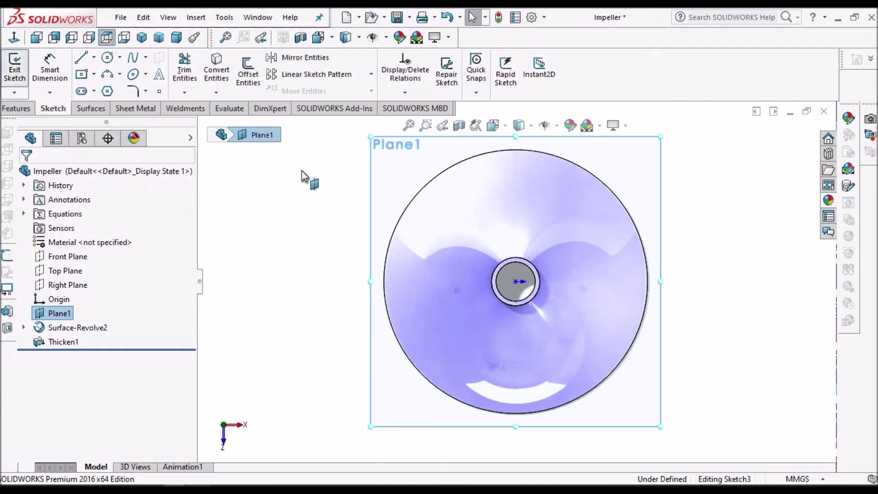
Step: Sketch a three-point arc curving from the outer edge of the hub to the outer edge of the impeller disc
left_click(107, 74)
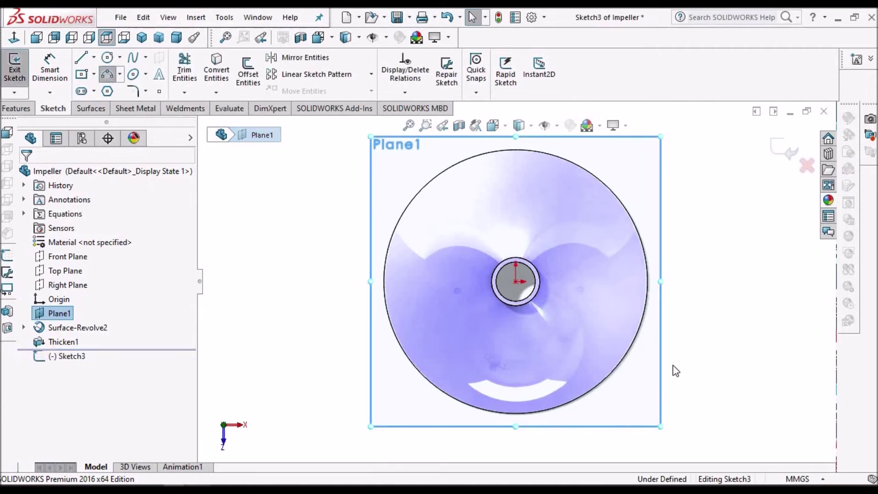
left_click(537, 293)
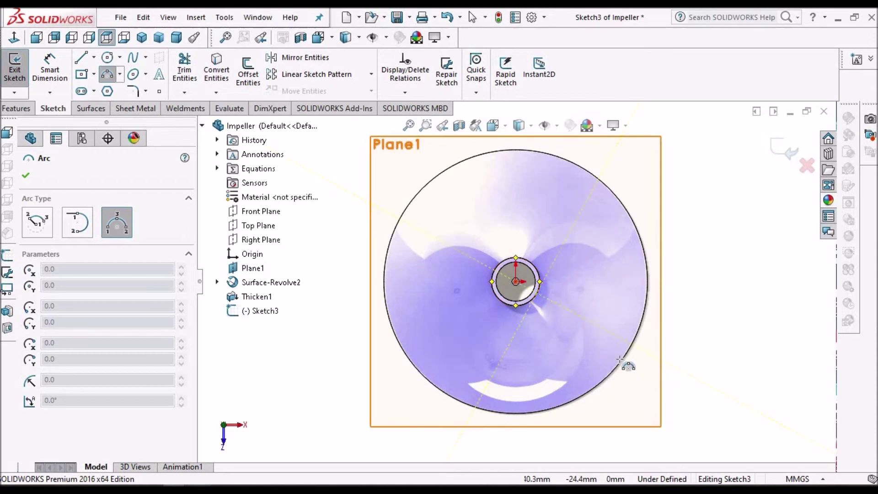
left_click(623, 358)
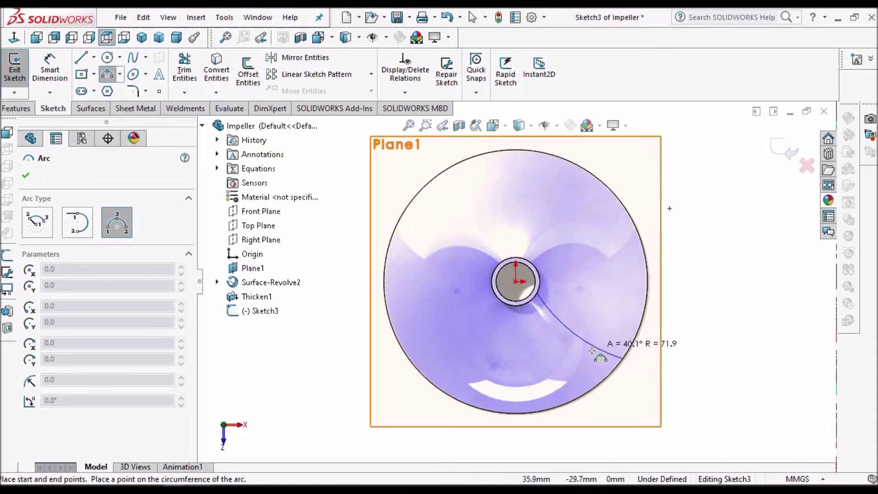
left_click(577, 336)
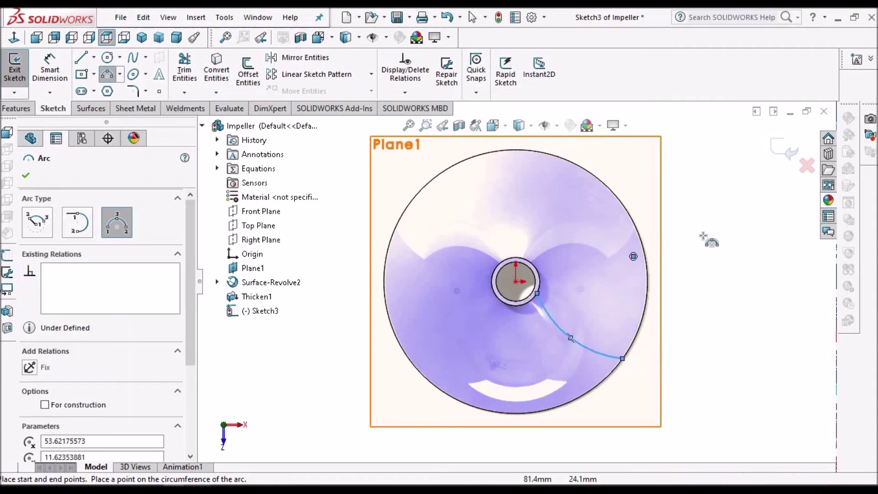
Step: Finish the arc and extrude it as a surface Up To Next, with the direction reversed toward the impeller disc
right_click(695, 230)
left_click(727, 238)
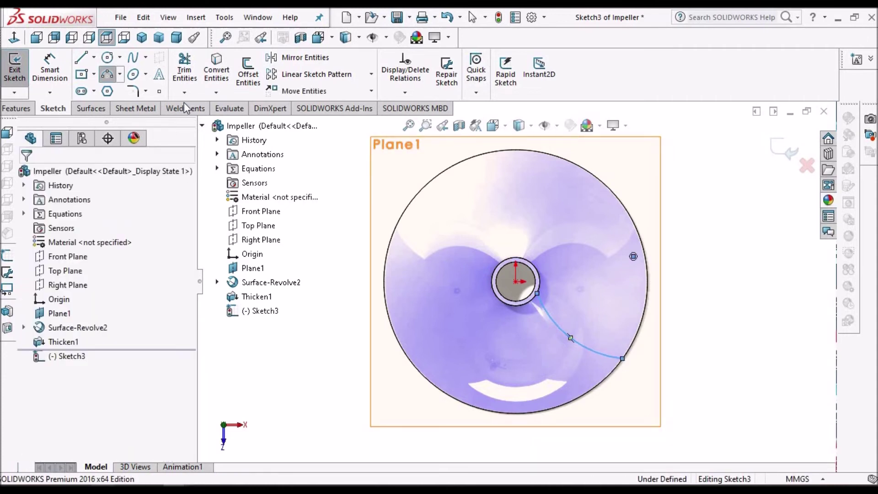
left_click(92, 109)
left_click(18, 74)
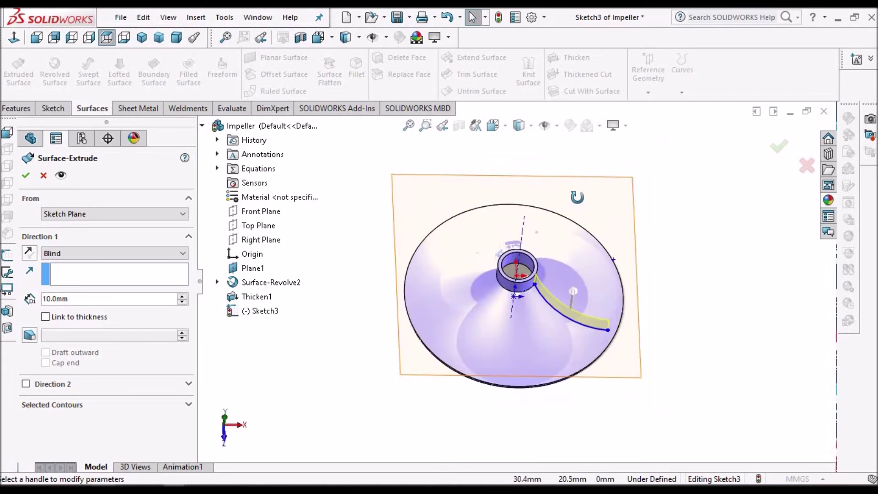
left_click(182, 253)
left_click(115, 290)
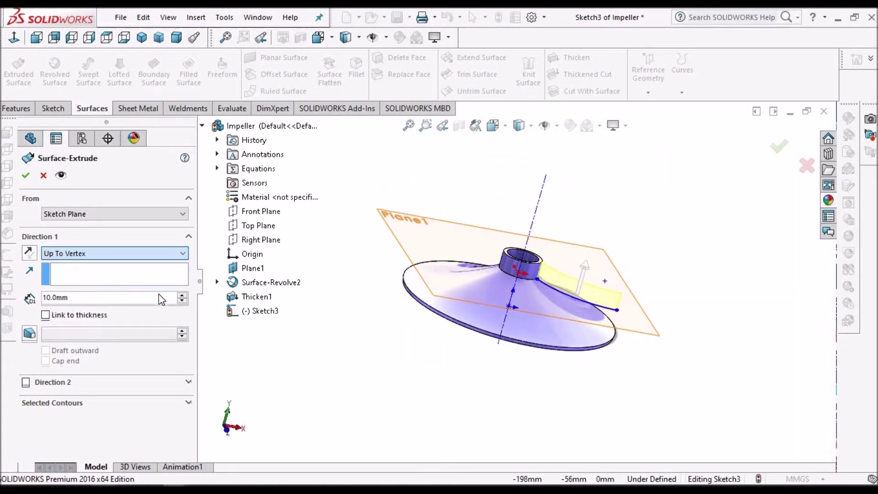
left_click(184, 252)
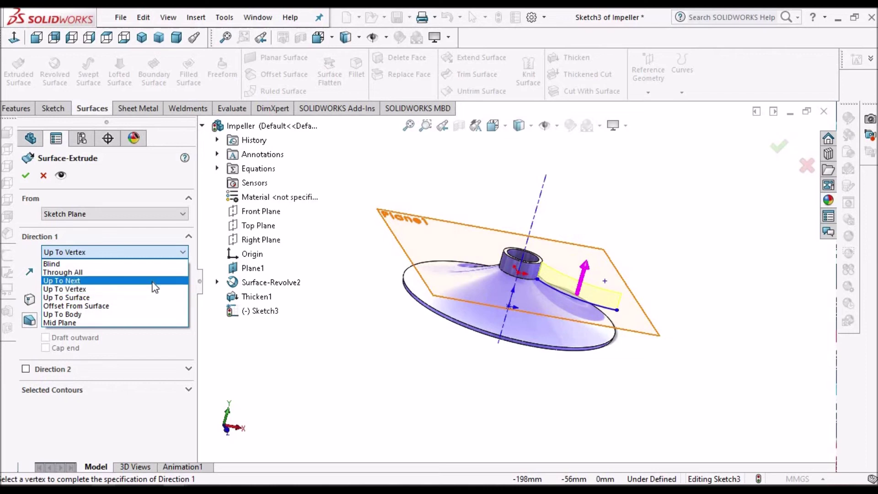
left_click(158, 278)
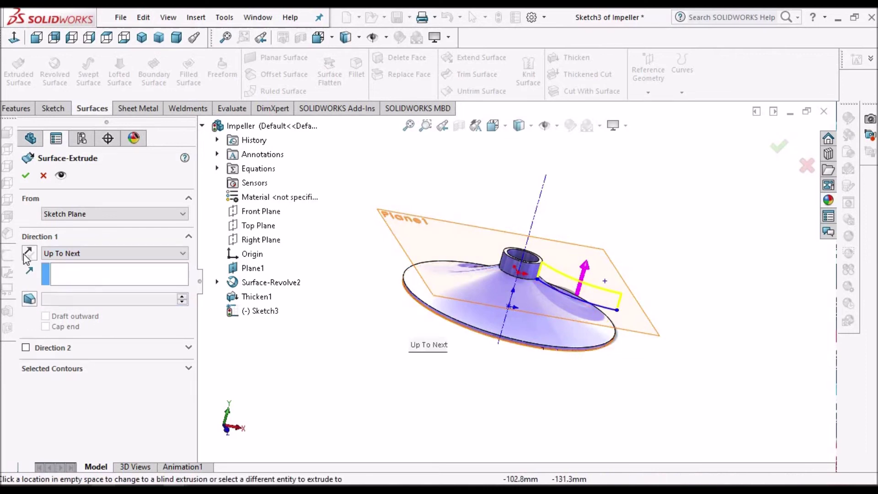
left_click(28, 253)
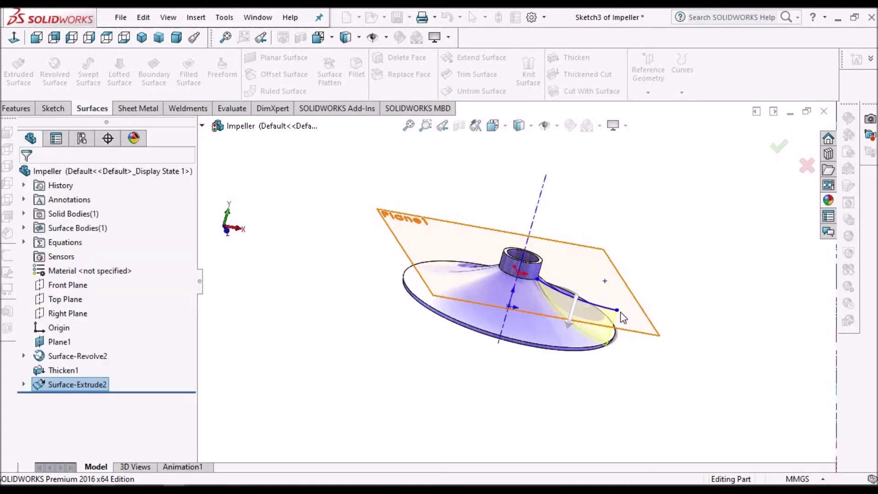
Step: Thicken the extruded blade surface into a solid blade on the impeller disc
scroll(613, 324, "down", 3)
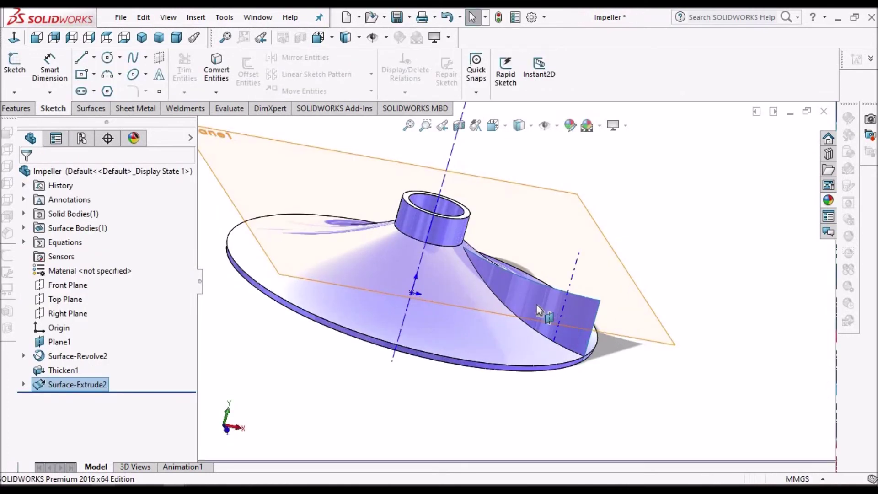
middle_click_drag(474, 281, 562, 314)
scroll(563, 299, "up", 2)
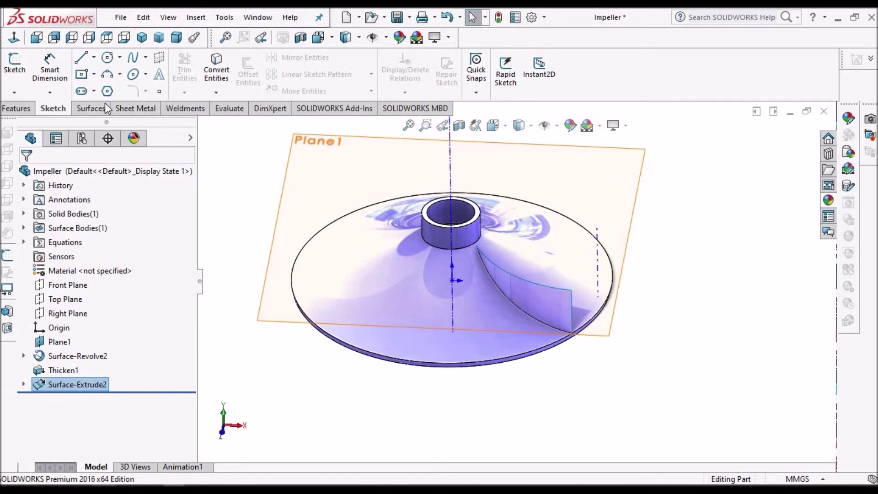
left_click(92, 109)
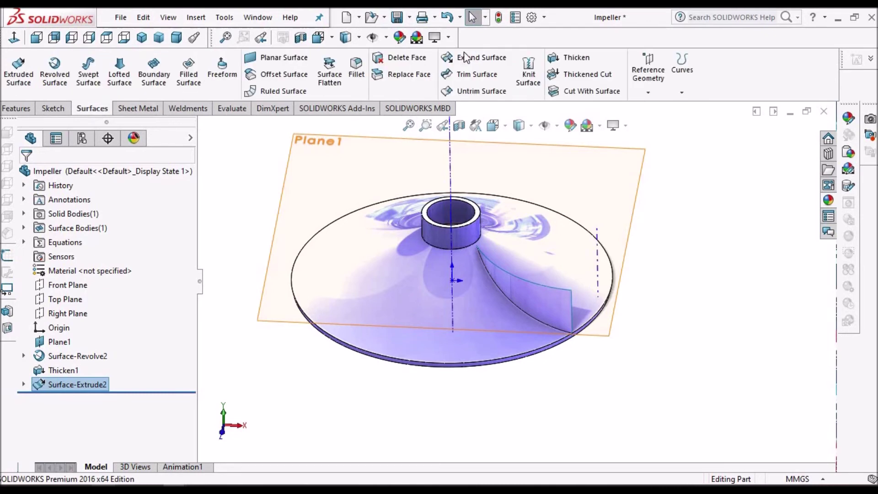
left_click(575, 59)
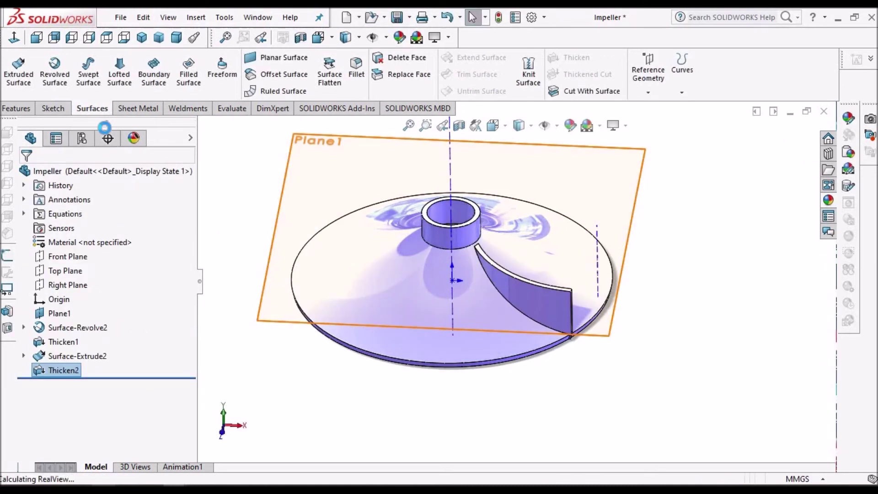
Step: Circular-pattern the thickened blade about the central axis with 8 equally spaced instances over 360°, using the Geometry pattern option
left_click(17, 109)
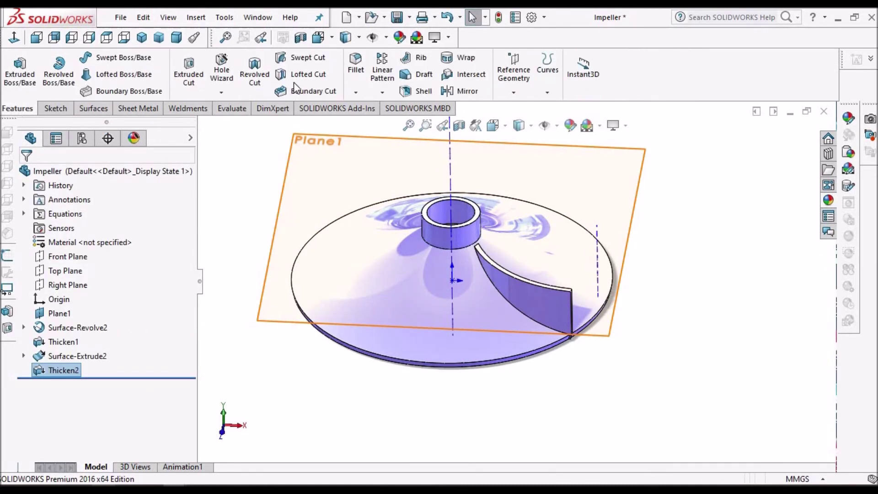
left_click(382, 92)
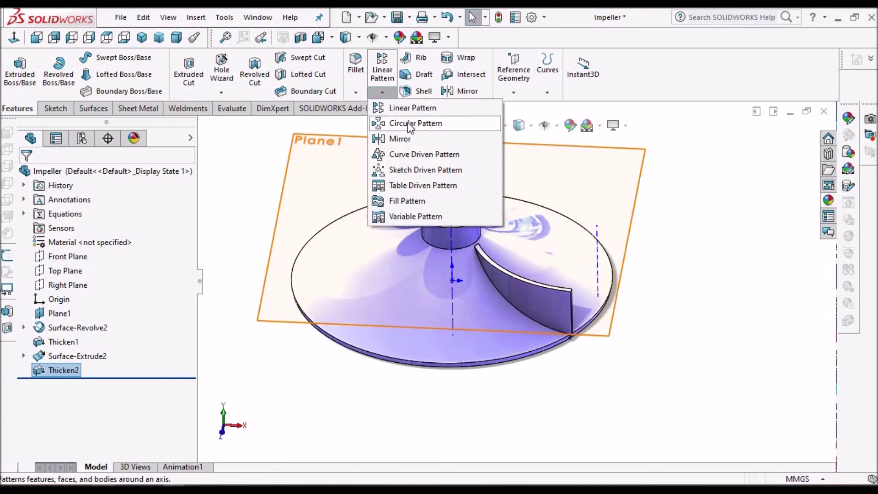
left_click(410, 126)
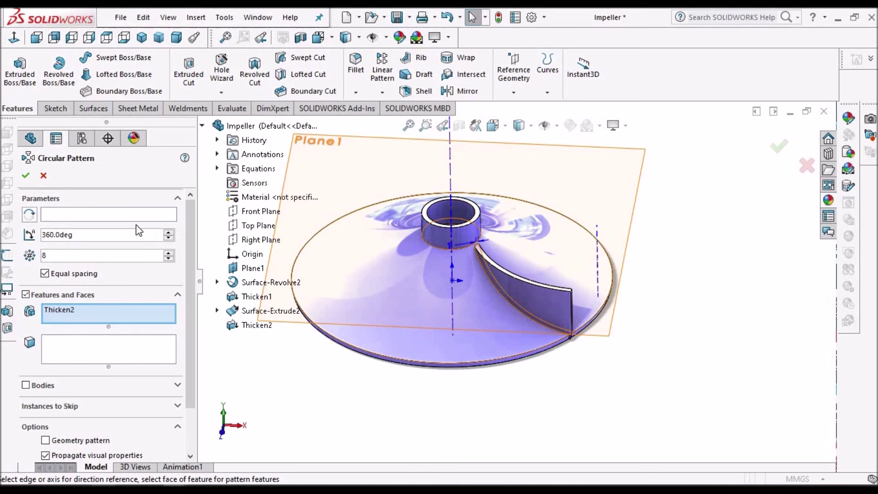
left_click(452, 170)
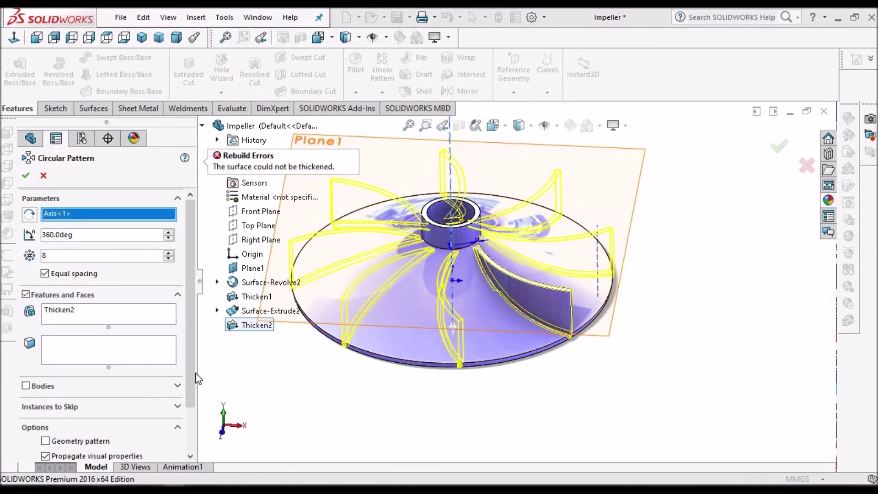
left_click_drag(192, 378, 190, 430)
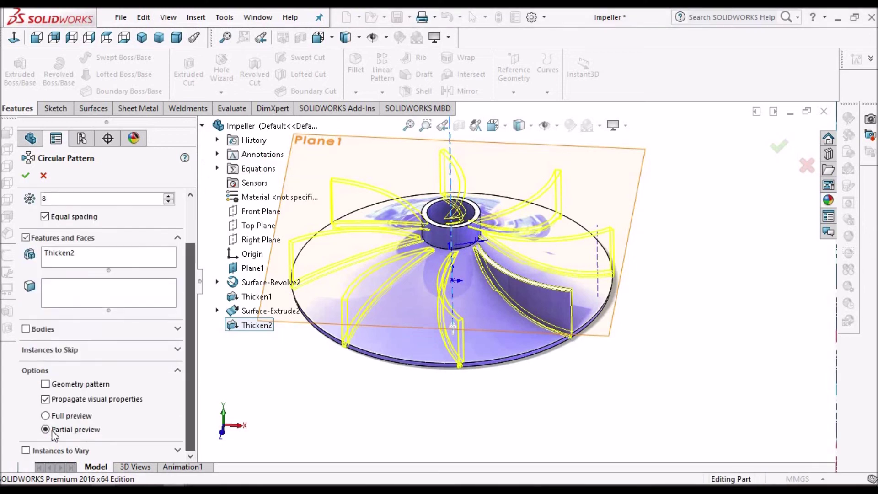
left_click(45, 385)
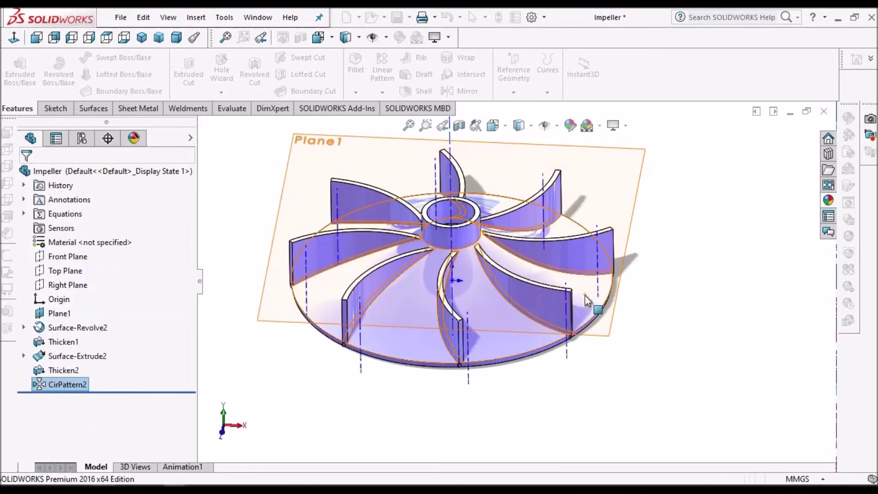
Step: Hide the axes, the origin and Plane1 so that only the impeller geometry is displayed
middle_click_drag(511, 242, 475, 231)
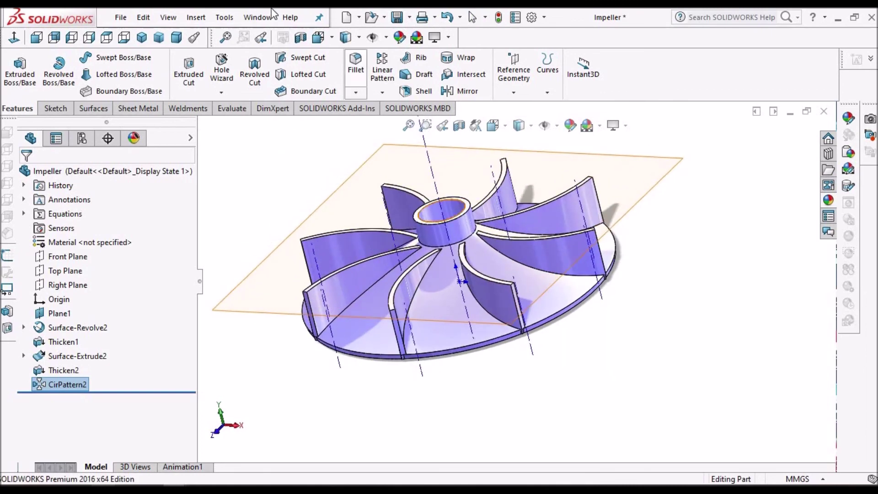
left_click(196, 18)
left_click(195, 17)
left_click(168, 17)
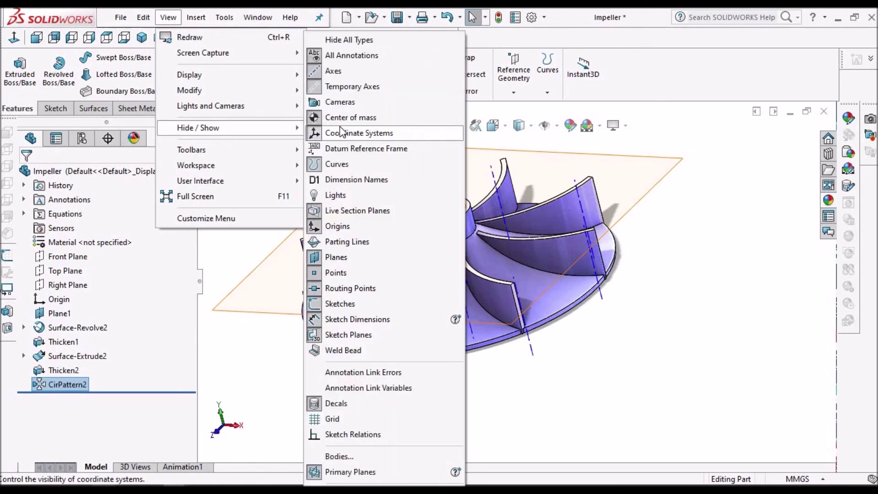
left_click(485, 279)
Step: Examine the finished impeller's patterned blades, hub and disc from several angles and at close range
middle_click_drag(485, 280, 502, 273)
scroll(484, 291, "down", 3)
scroll(442, 310, "down", 3)
middle_click_drag(443, 311, 517, 242)
scroll(517, 242, "up", 5)
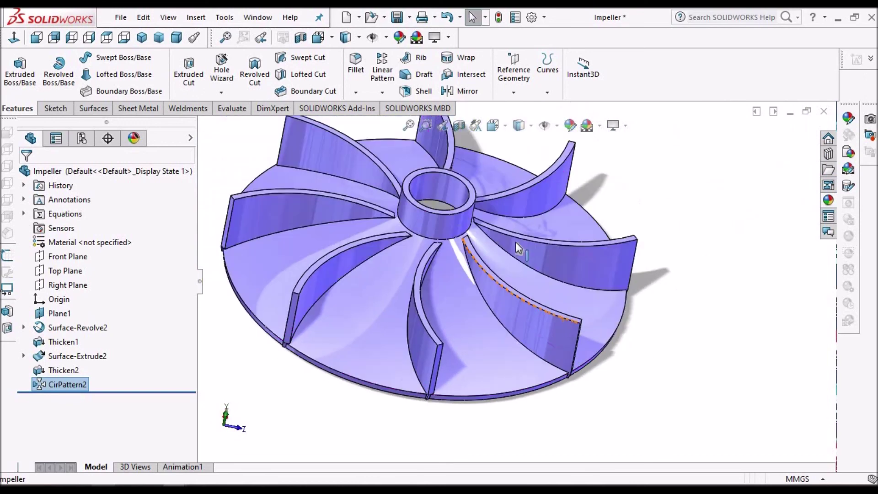
scroll(485, 252, "down", 3)
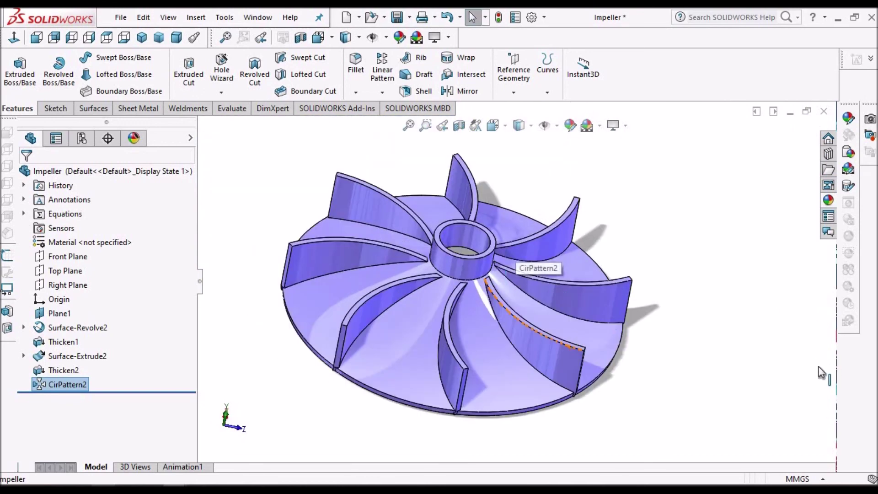